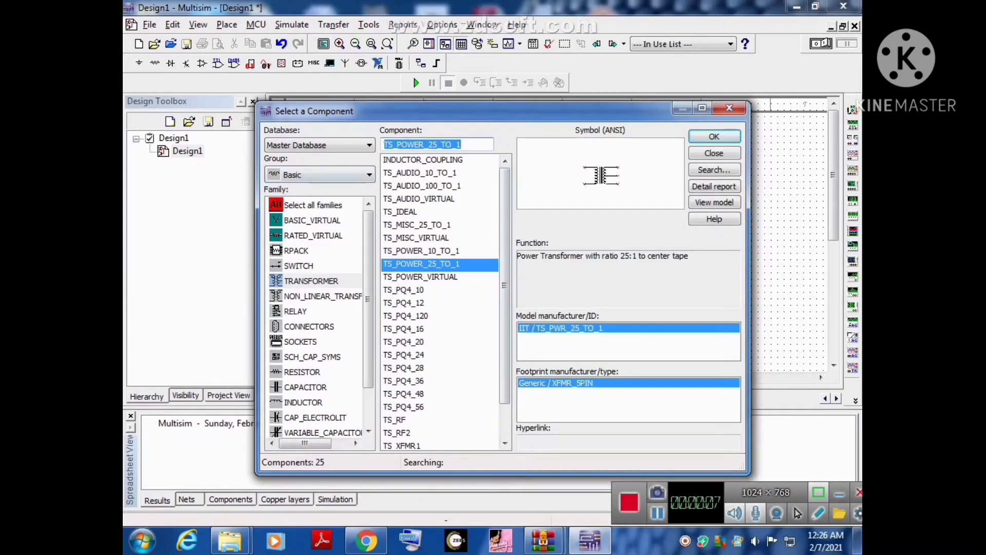
# Step: Place an AC_POWER source from the Sources group in the left part of the schematic
pyautogui.click(368, 175)
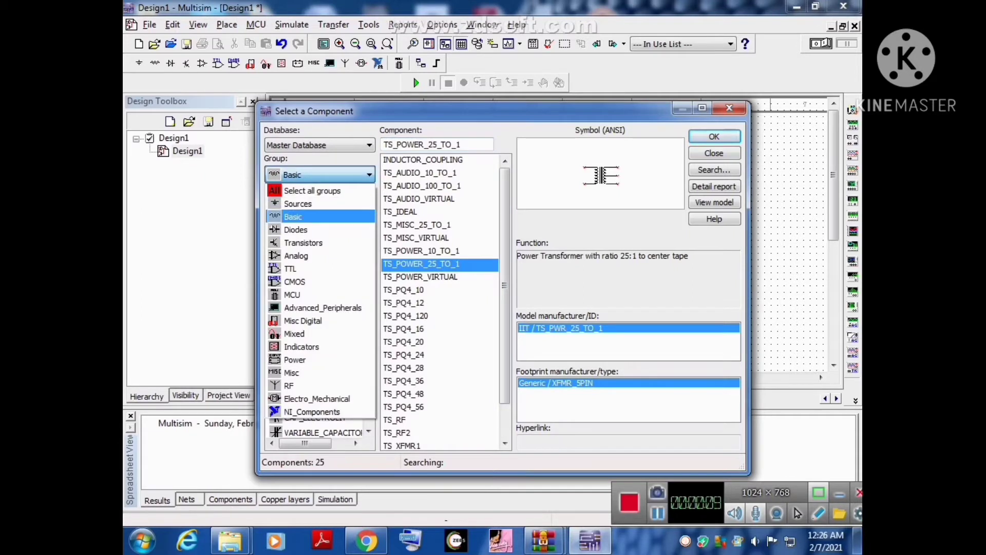
pyautogui.click(298, 204)
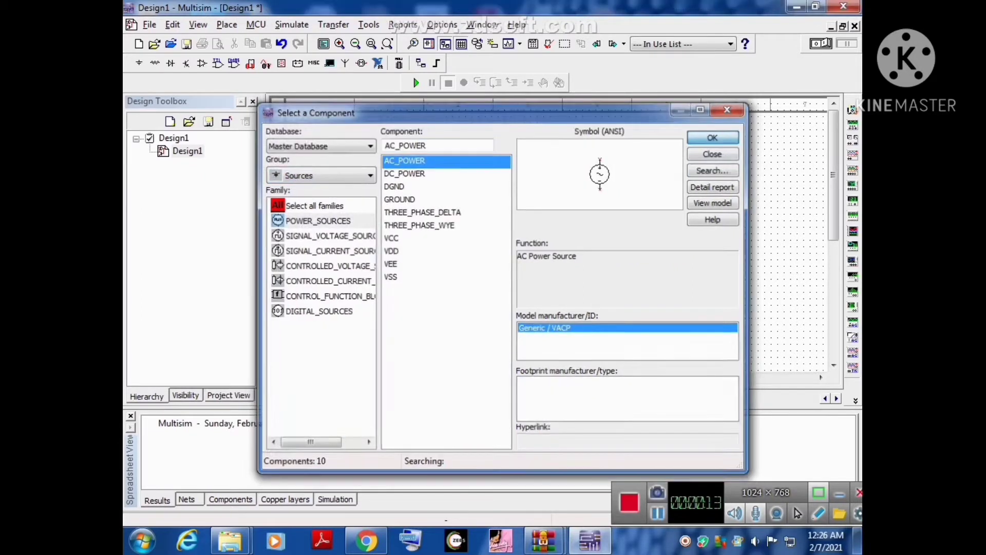
pyautogui.click(714, 136)
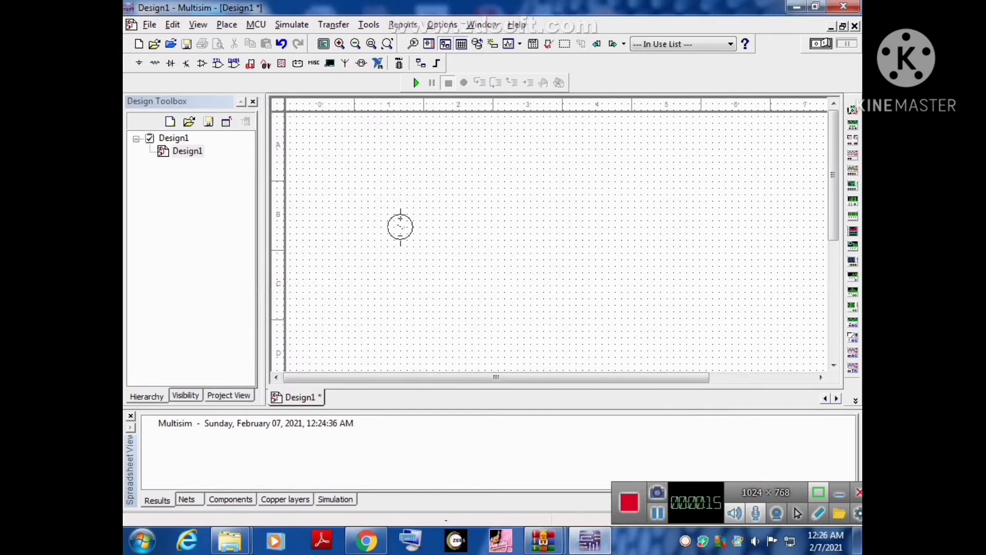
pyautogui.click(399, 224)
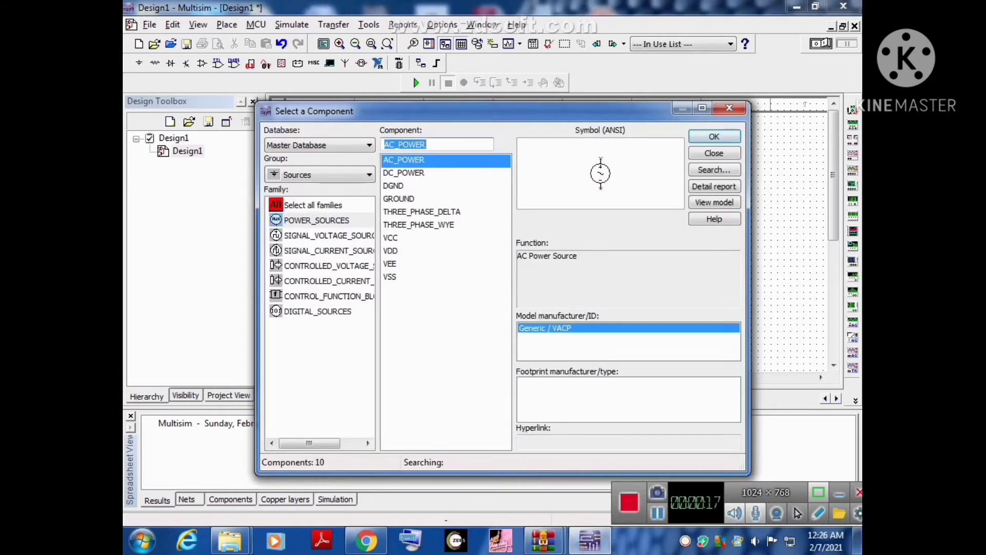
# Step: Place a TS_POWER_25_TO_1 transformer from the Basic group to the right of the AC source
pyautogui.click(369, 175)
pyautogui.click(298, 216)
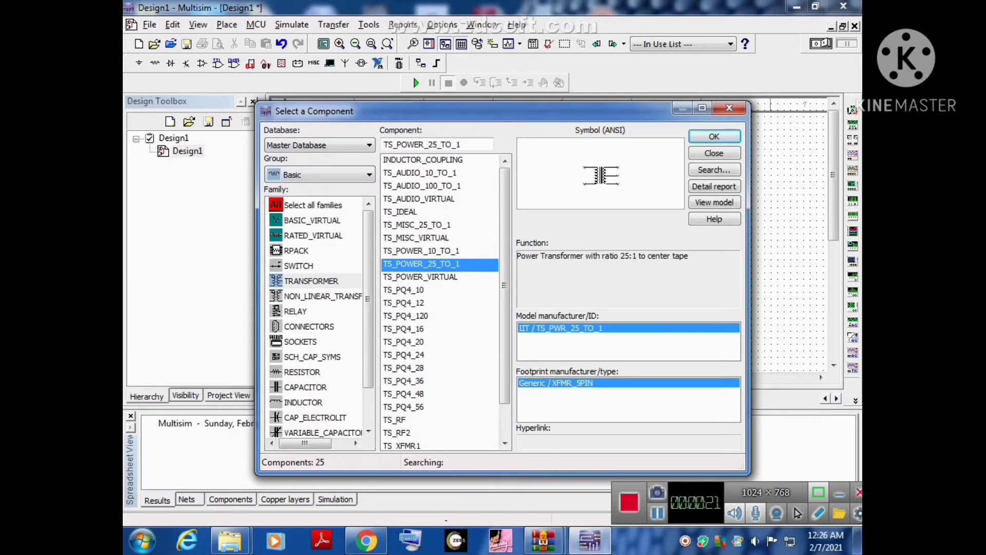
pyautogui.click(713, 136)
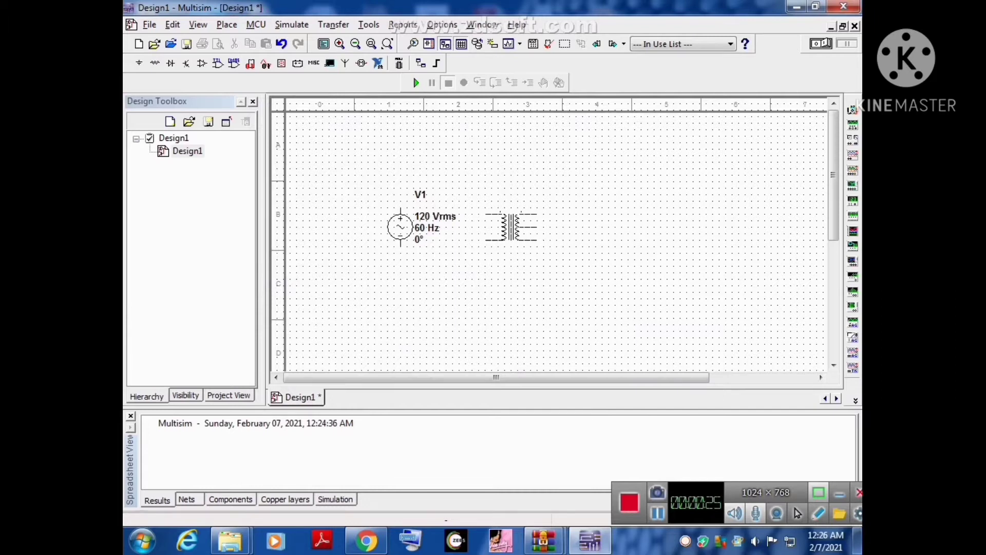
pyautogui.click(511, 226)
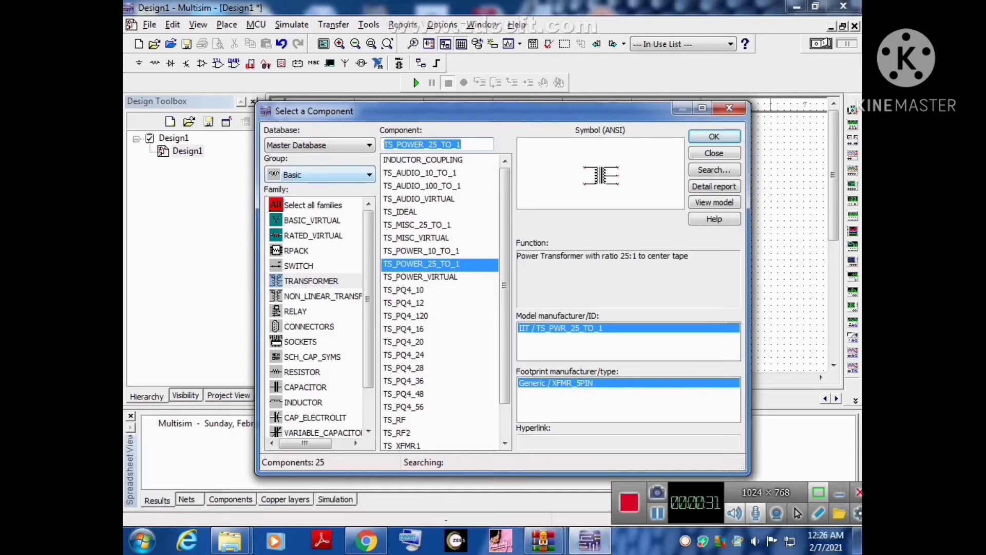
# Step: Switch the component selection to the Diodes group with all families listed
pyautogui.click(369, 175)
pyautogui.click(296, 230)
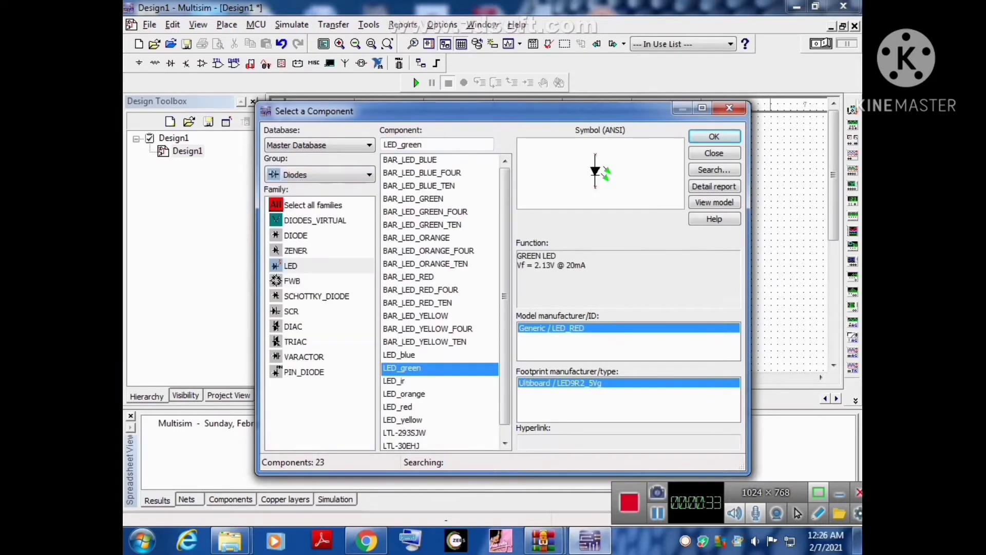
pyautogui.scroll(3, 319, 175)
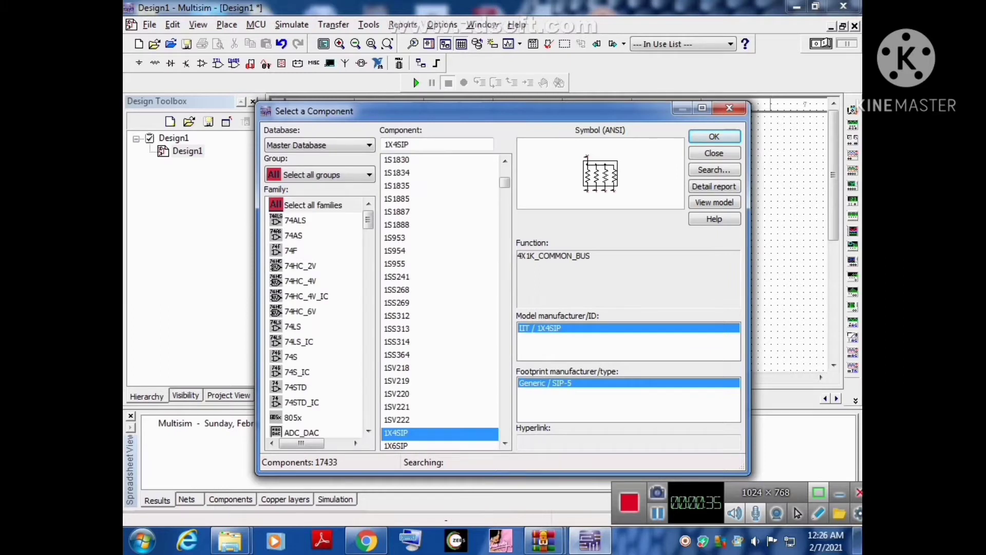
pyautogui.scroll(-1, 319, 175)
pyautogui.scroll(1, 319, 175)
pyautogui.click(320, 175)
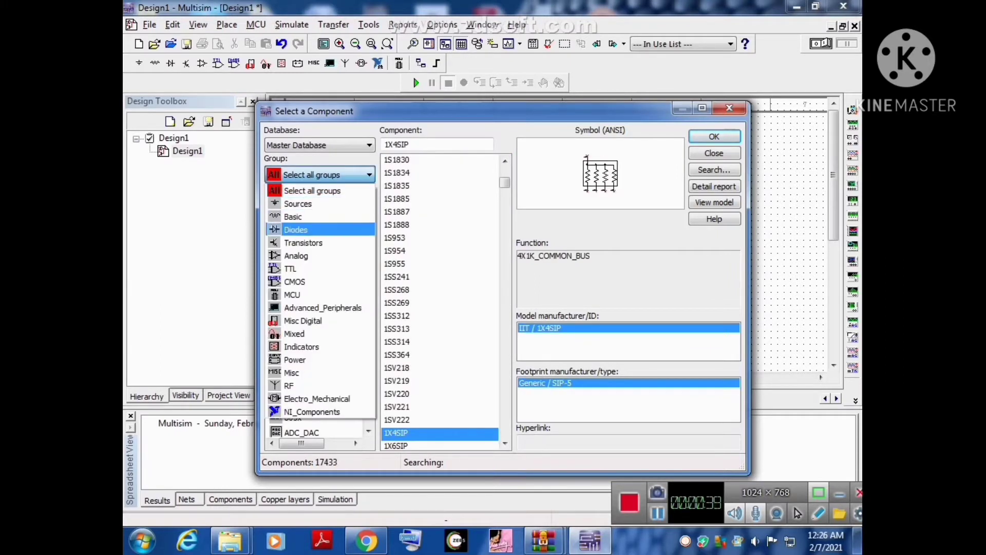
pyautogui.click(320, 230)
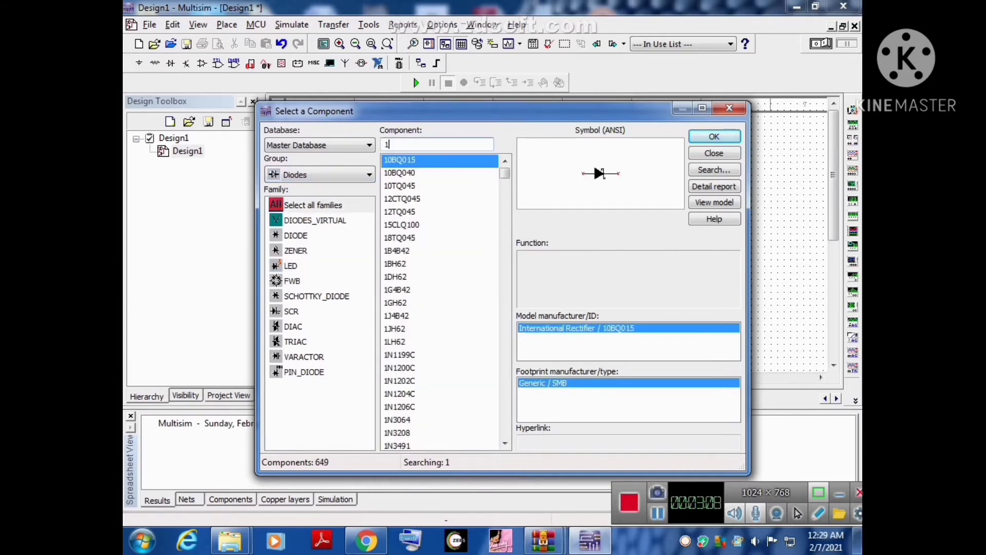
# Step: Search for 1N4007 and place two 1N4007GP diodes, one above and one below the transformer's level on its right
pyautogui.write('N')
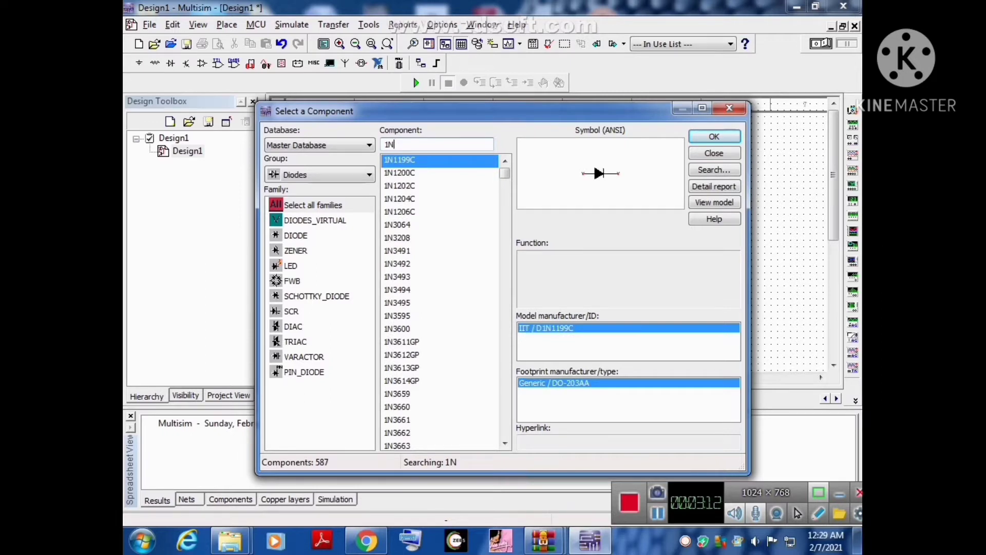
pyautogui.write('4')
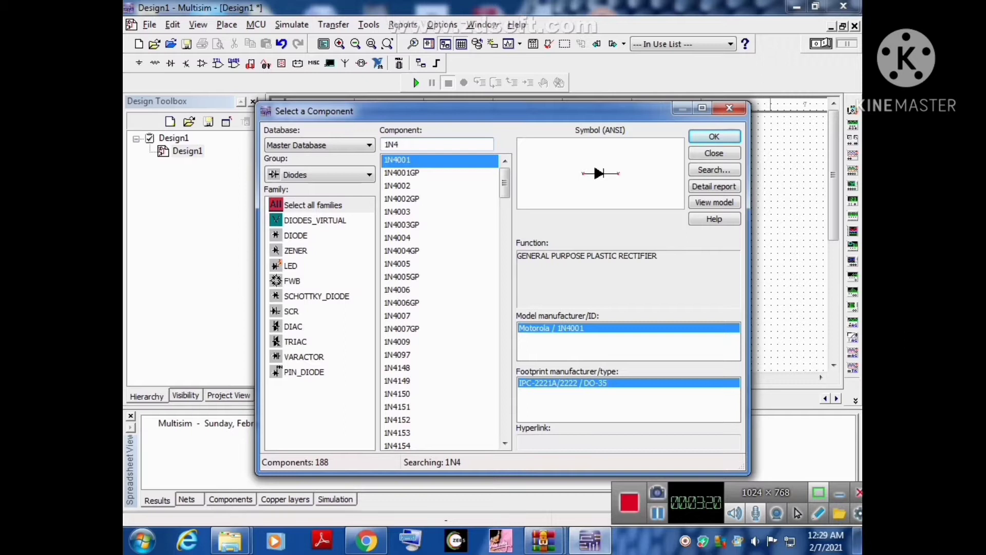
pyautogui.write('00')
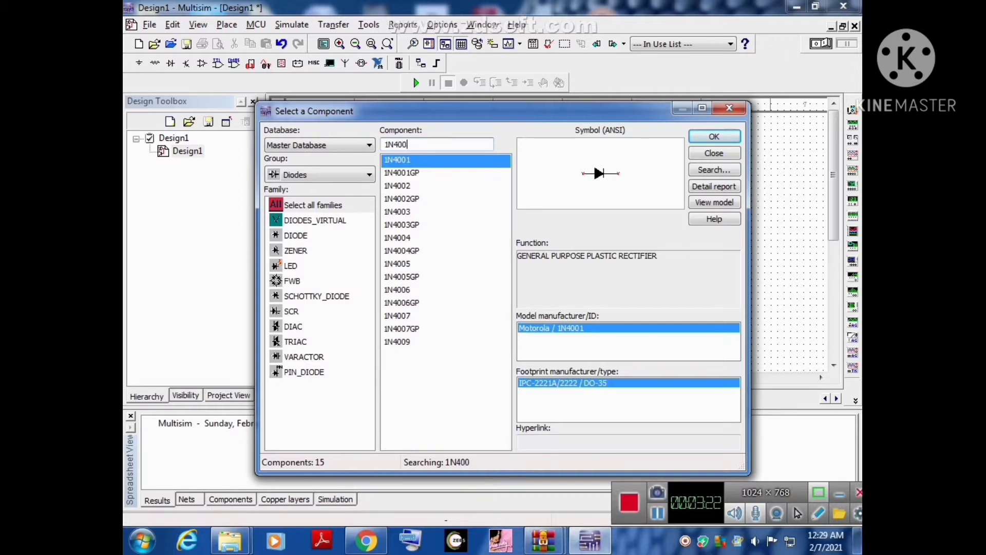
pyautogui.write('7')
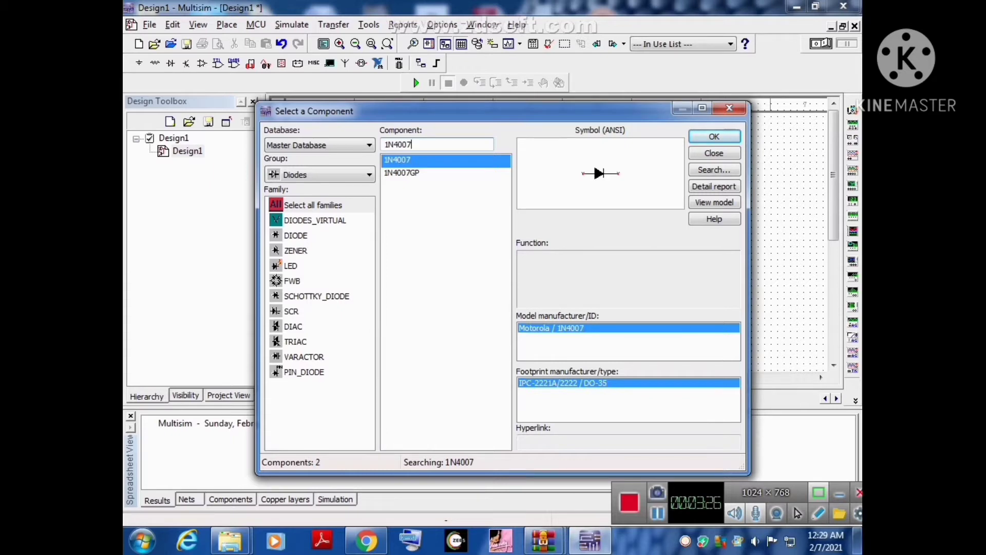
pyautogui.click(402, 173)
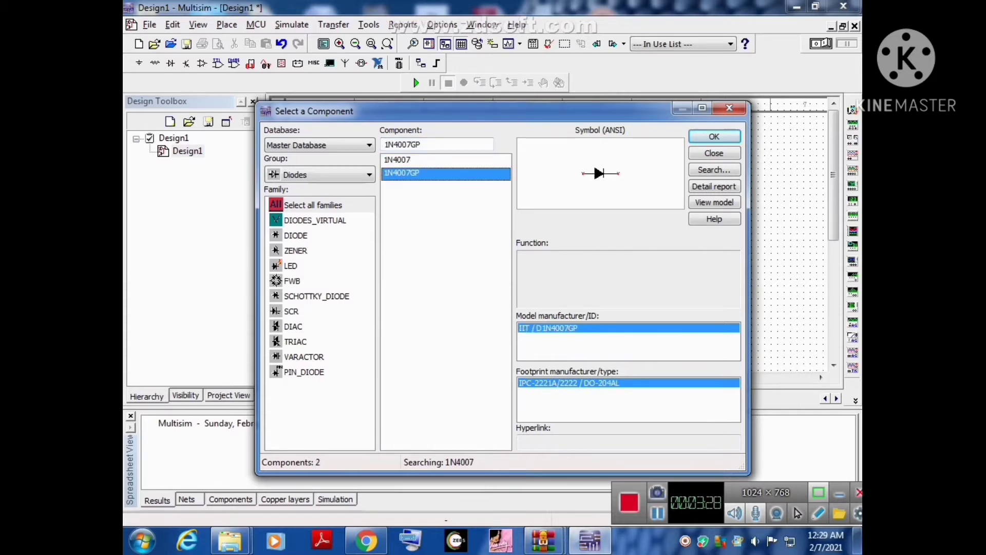
pyautogui.click(714, 136)
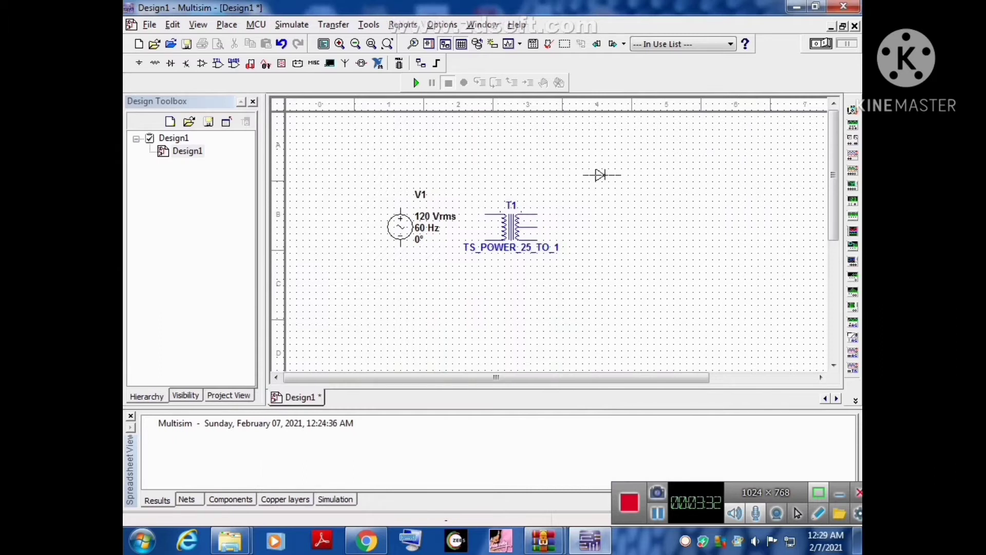
pyautogui.click(608, 175)
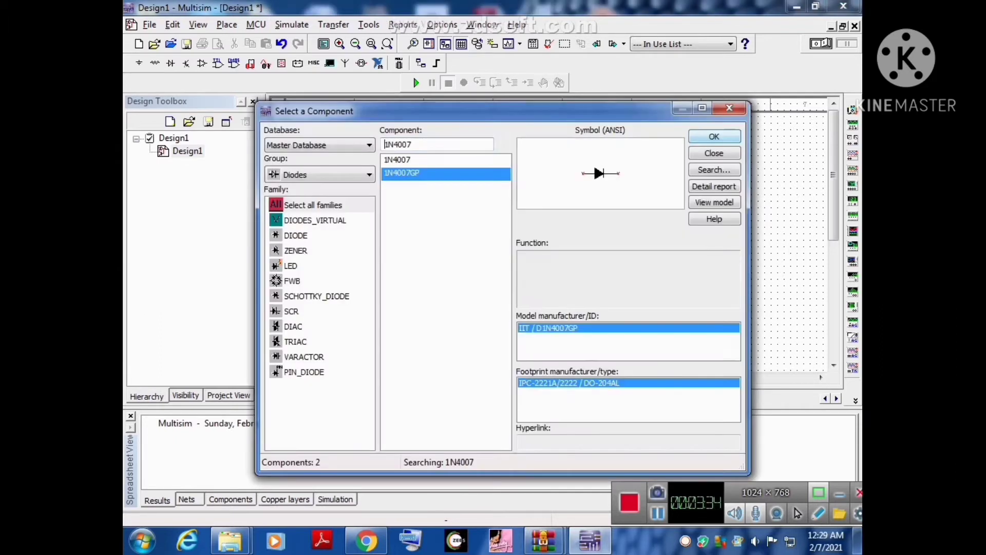
pyautogui.click(713, 137)
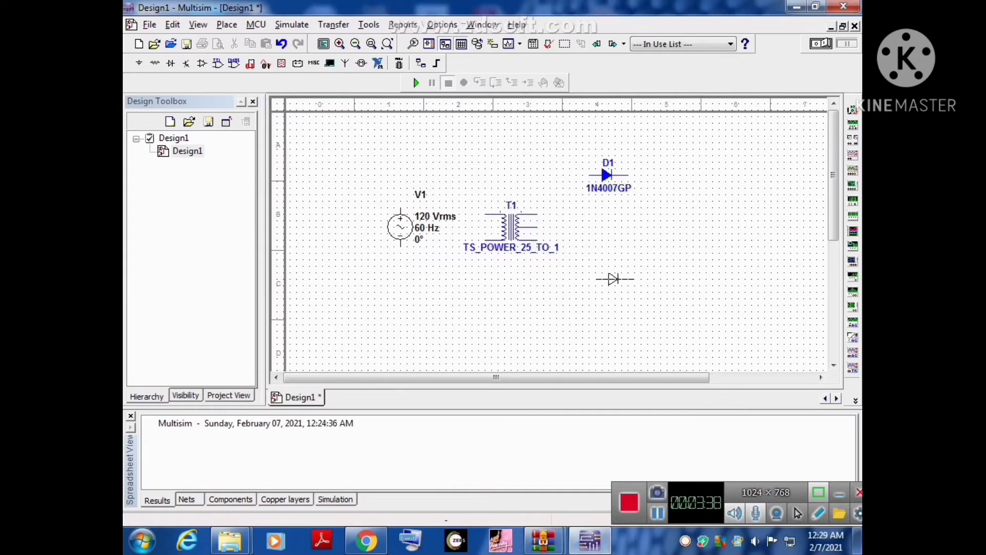
pyautogui.click(614, 278)
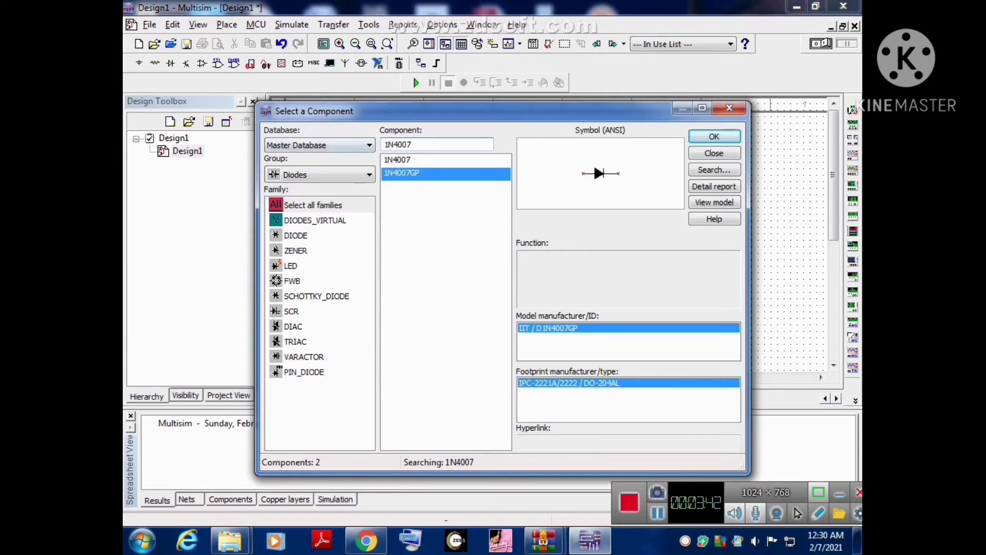
# Step: Place a 10k resistor from the Basic group, rotated vertical, to the right of and between the two diodes
pyautogui.click(369, 175)
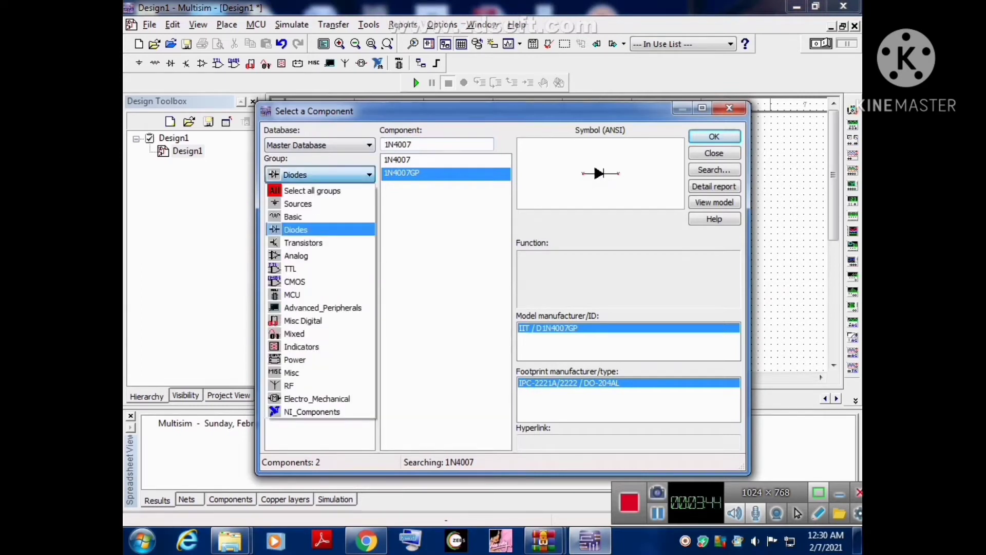
pyautogui.click(292, 217)
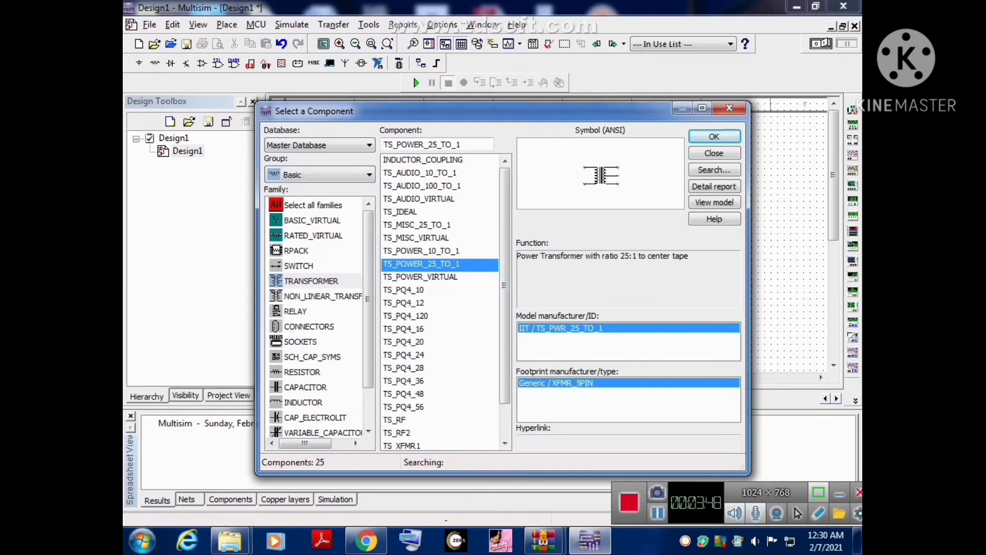
pyautogui.click(302, 372)
pyautogui.click(431, 145)
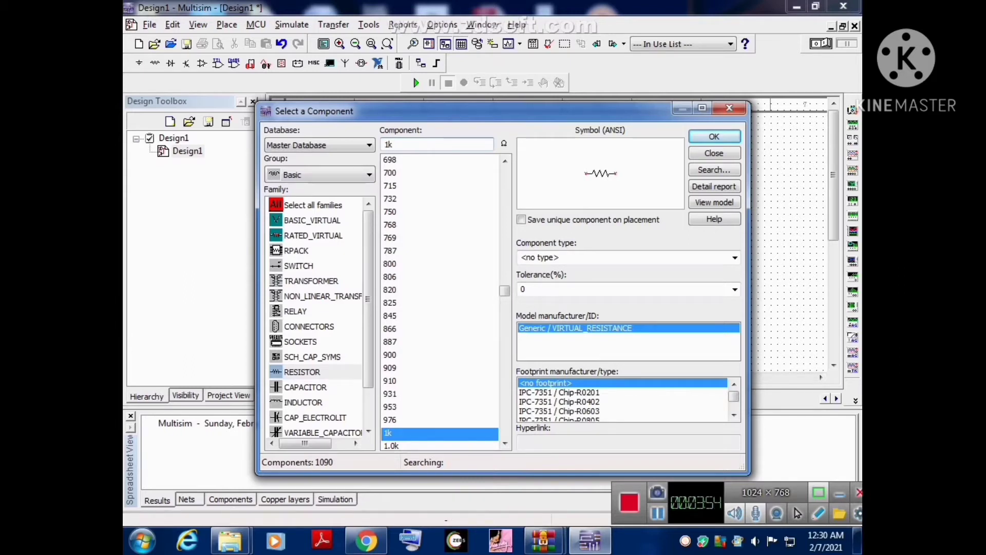
pyautogui.click(389, 145)
pyautogui.write('0')
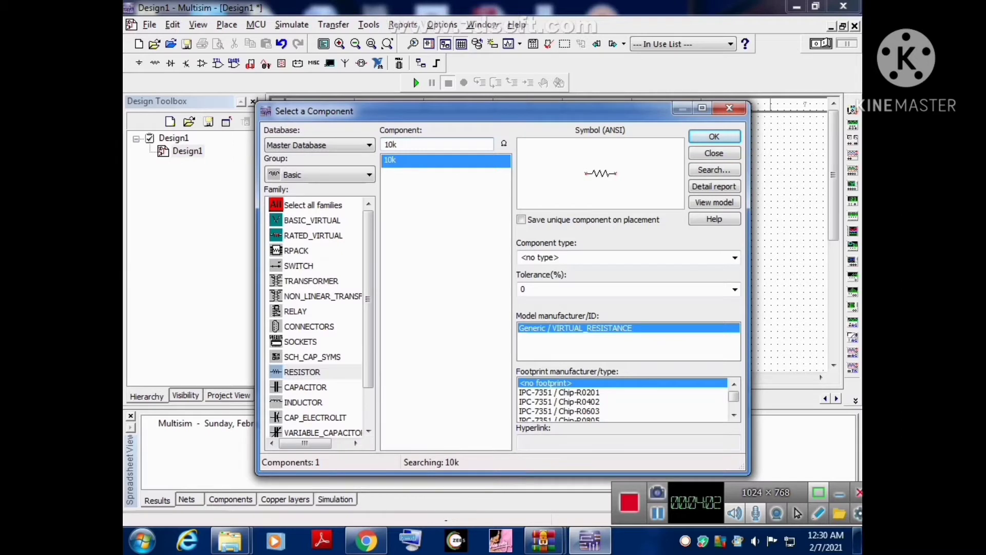
pyautogui.press('Return')
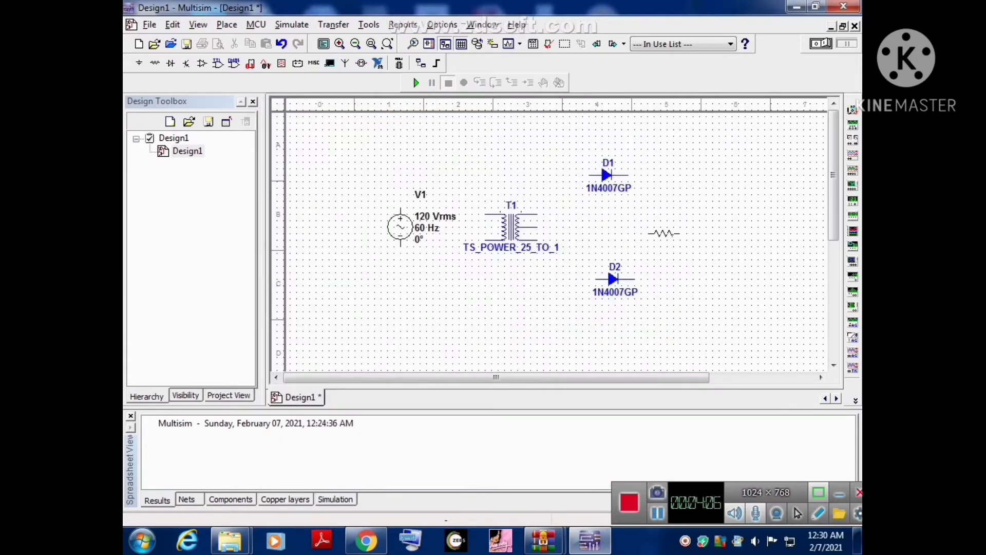
pyautogui.hotkey('ctrl', 'r')
pyautogui.click(648, 243)
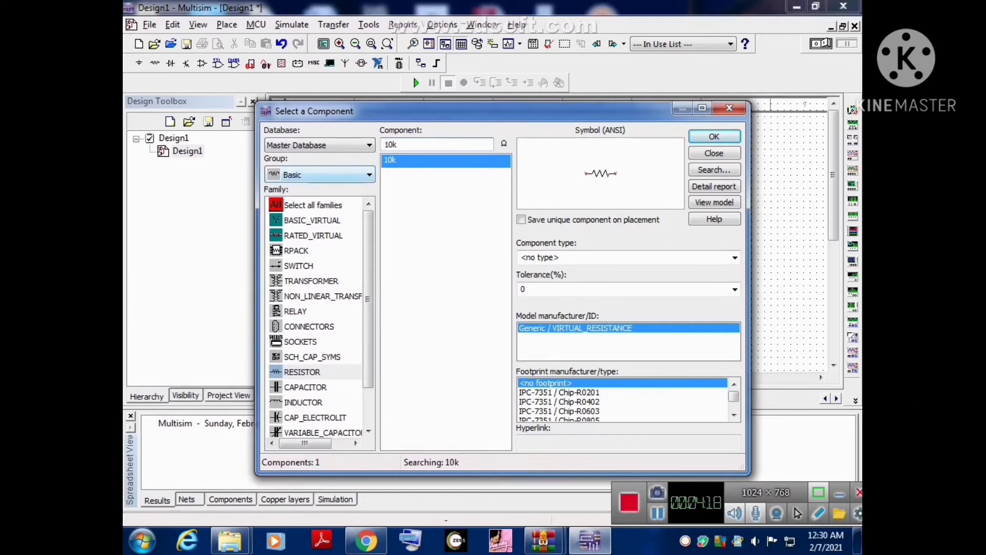
# Step: Place a GROUND symbol from the power sources below the resistor and finish placing components
pyautogui.click(369, 175)
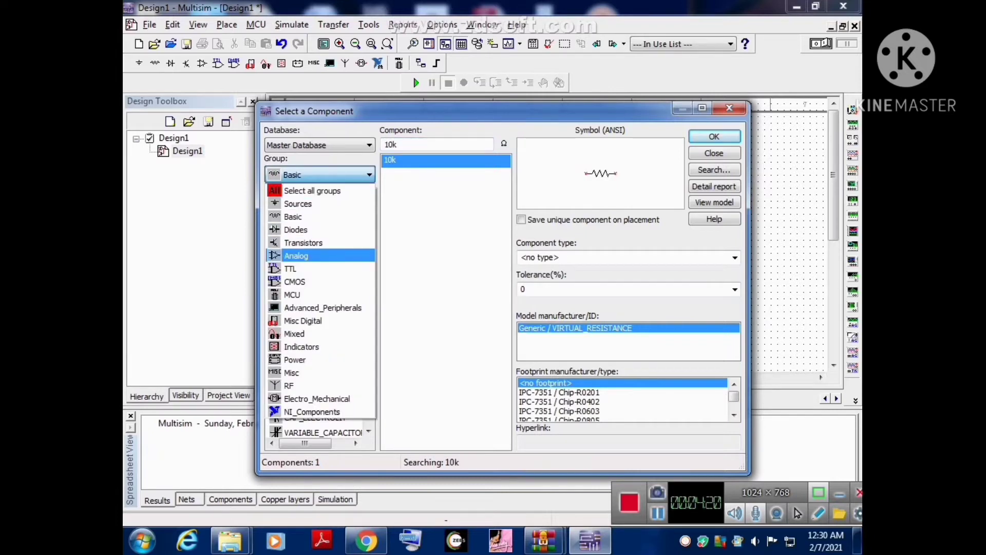
pyautogui.click(329, 175)
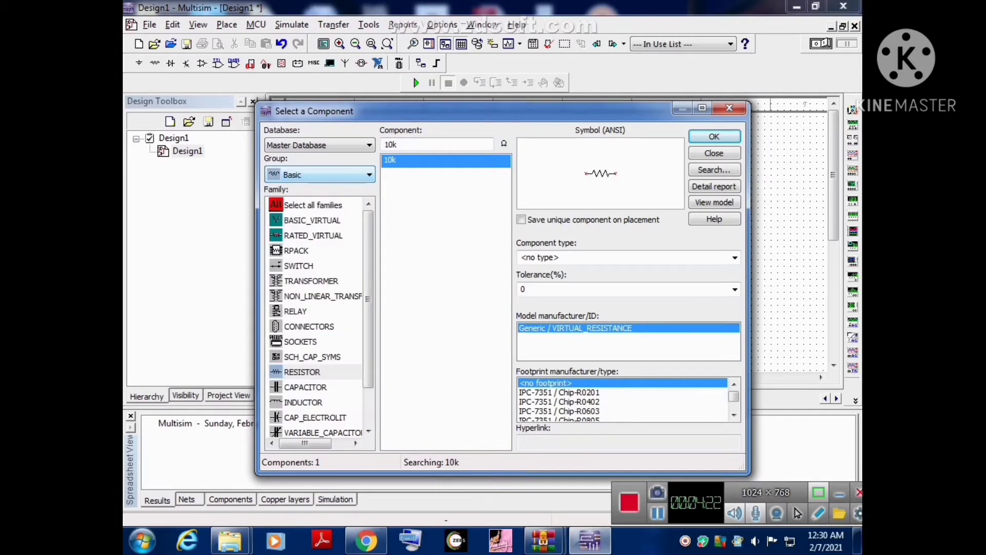
pyautogui.click(329, 174)
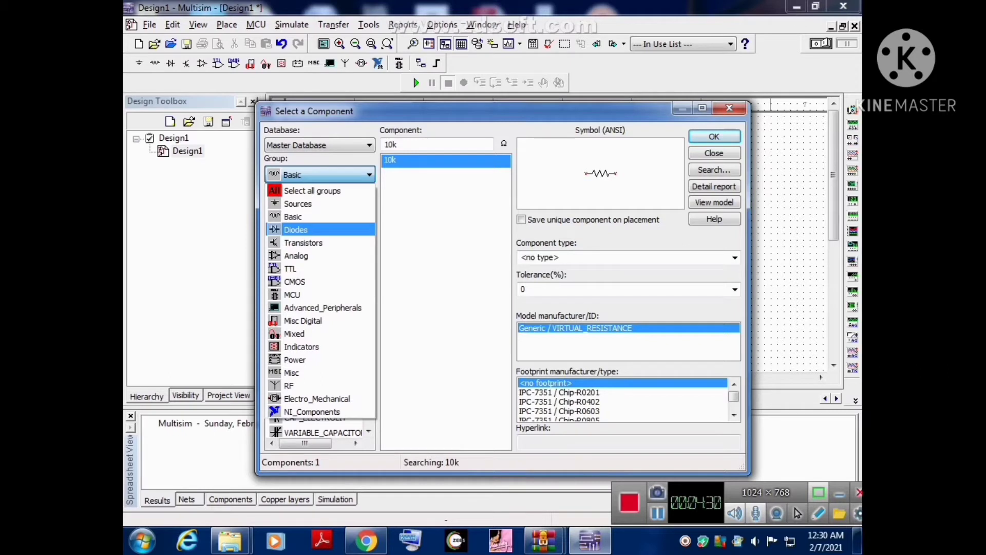
pyautogui.press('Up')
pyautogui.press('Up')
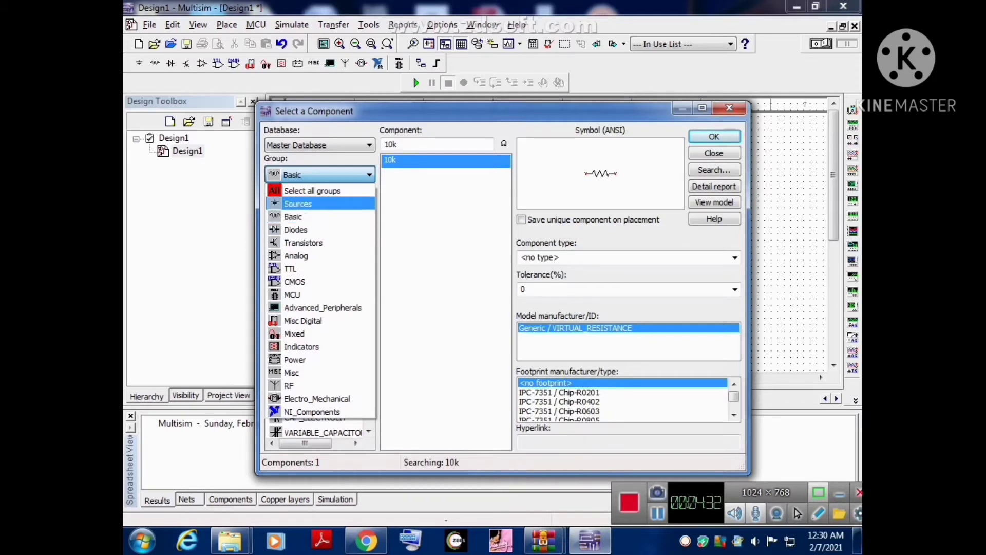
pyautogui.press('Return')
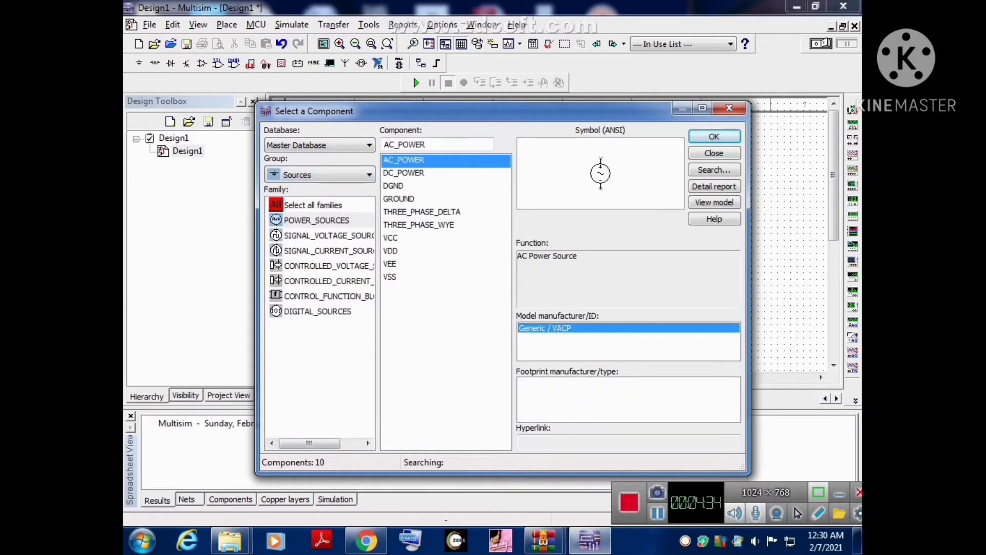
pyautogui.click(399, 199)
pyautogui.click(714, 136)
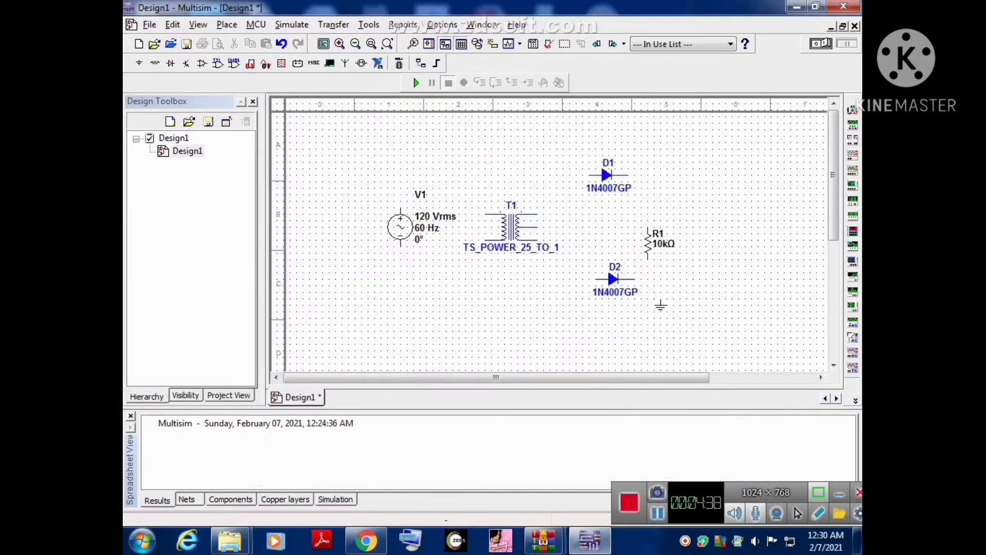
pyautogui.click(661, 305)
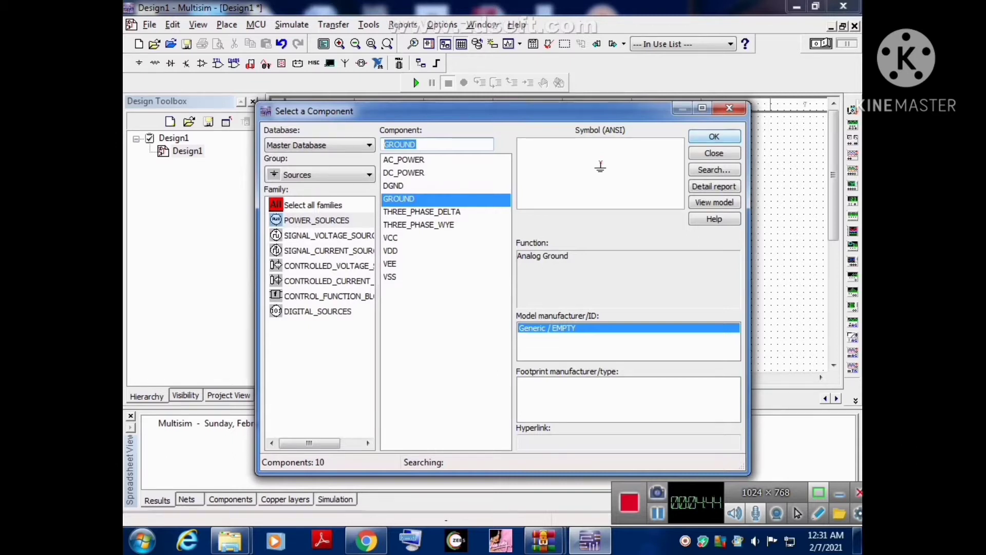
pyautogui.click(729, 108)
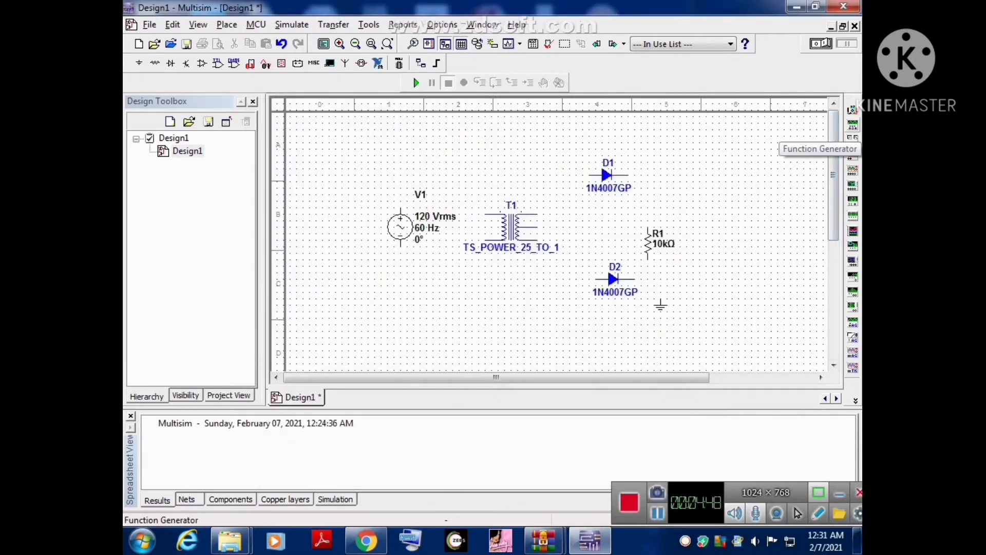
# Step: Place a two-channel oscilloscope to the right of the upper diode
pyautogui.click(852, 155)
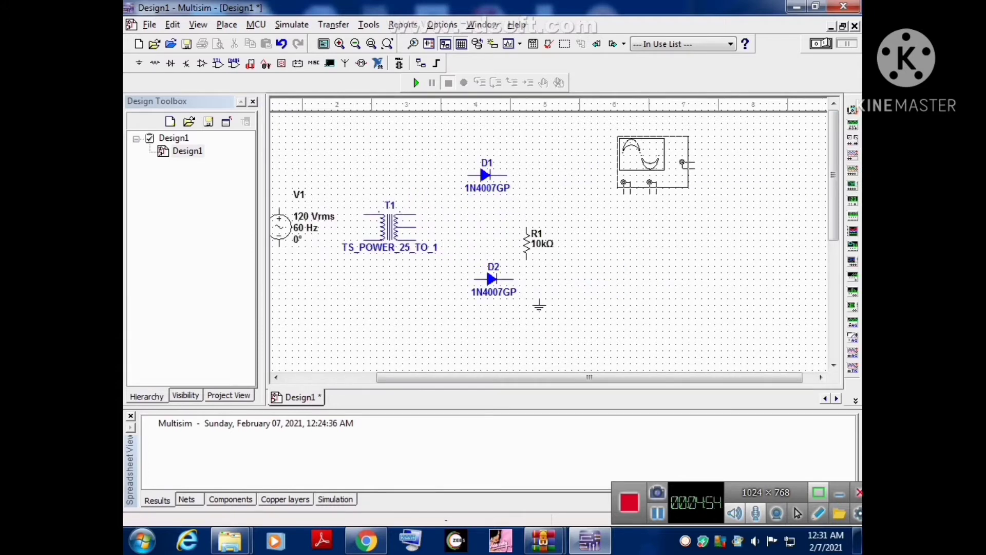
pyautogui.click(635, 163)
pyautogui.moveTo(589, 377); pyautogui.dragTo(496, 378)
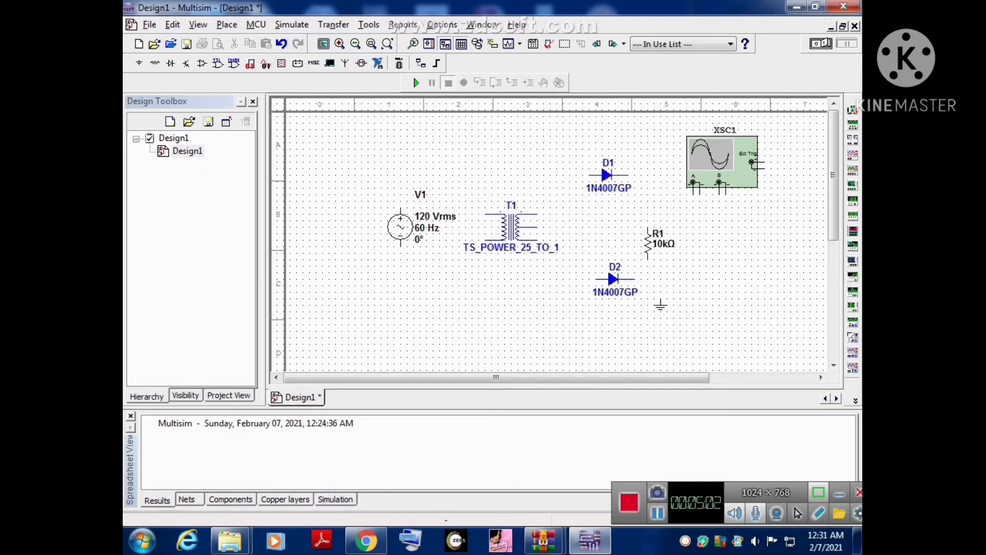
# Step: Move transformer T1 slightly up and closer to the AC source
pyautogui.moveTo(511, 227); pyautogui.dragTo(504, 227)
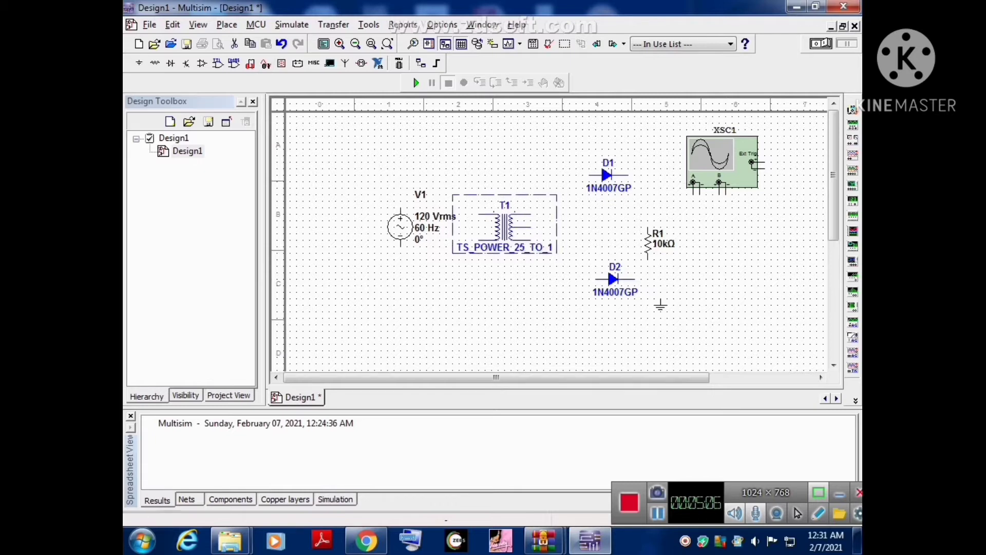
pyautogui.moveTo(504, 227); pyautogui.dragTo(491, 221)
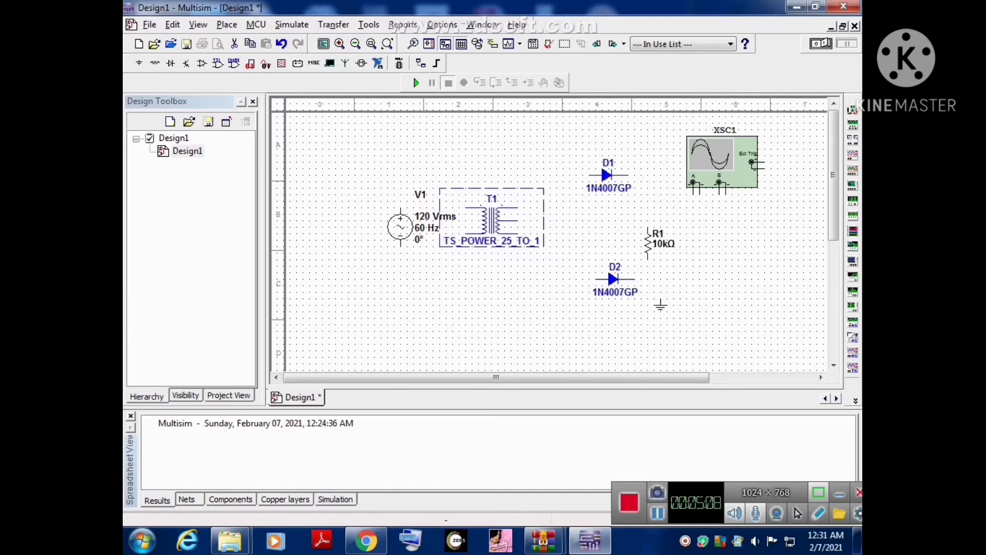
pyautogui.click(400, 227)
pyautogui.press('Escape')
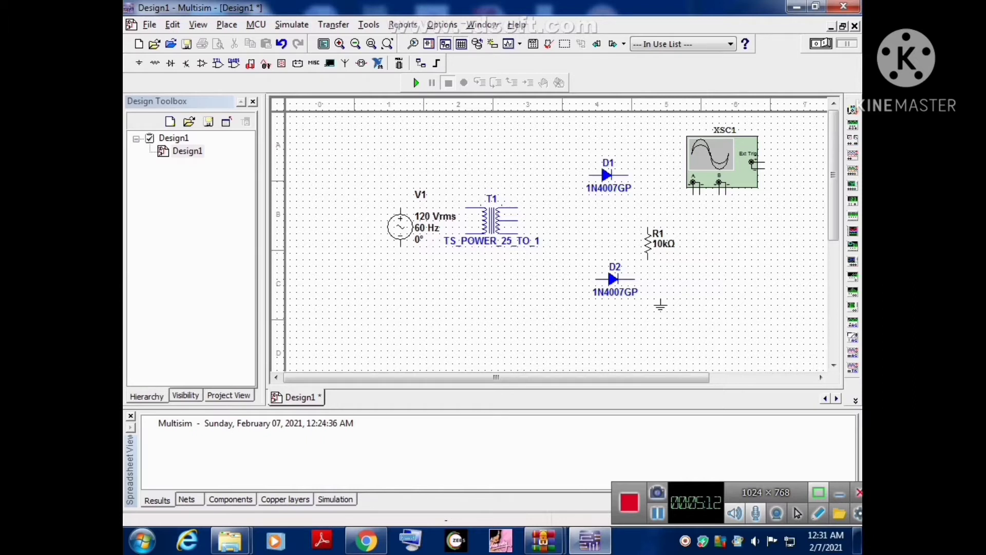
# Step: Wire both terminals of AC source V1 to the two ends of the transformer's primary winding
pyautogui.click(401, 208)
pyautogui.click(466, 194)
pyautogui.click(466, 208)
pyautogui.click(400, 245)
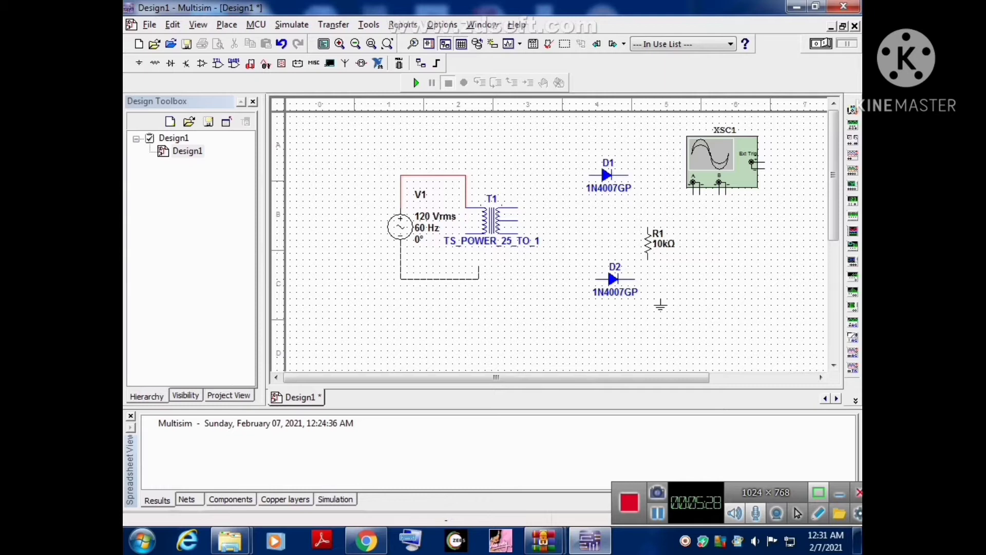
pyautogui.click(466, 248)
# Step: Move diodes D1 and D2 closer to the transformer's secondary side
pyautogui.moveTo(607, 175); pyautogui.dragTo(568, 194)
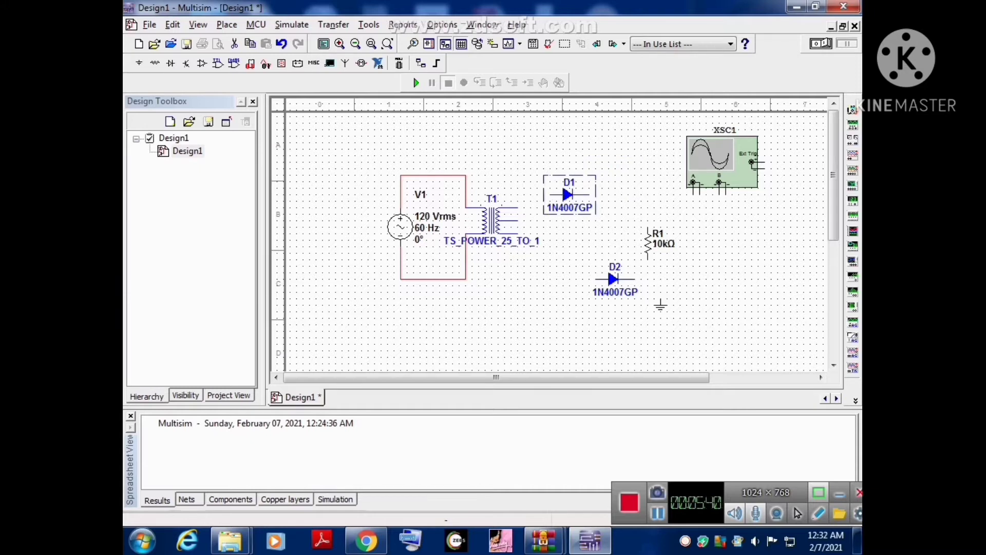
pyautogui.click(598, 288)
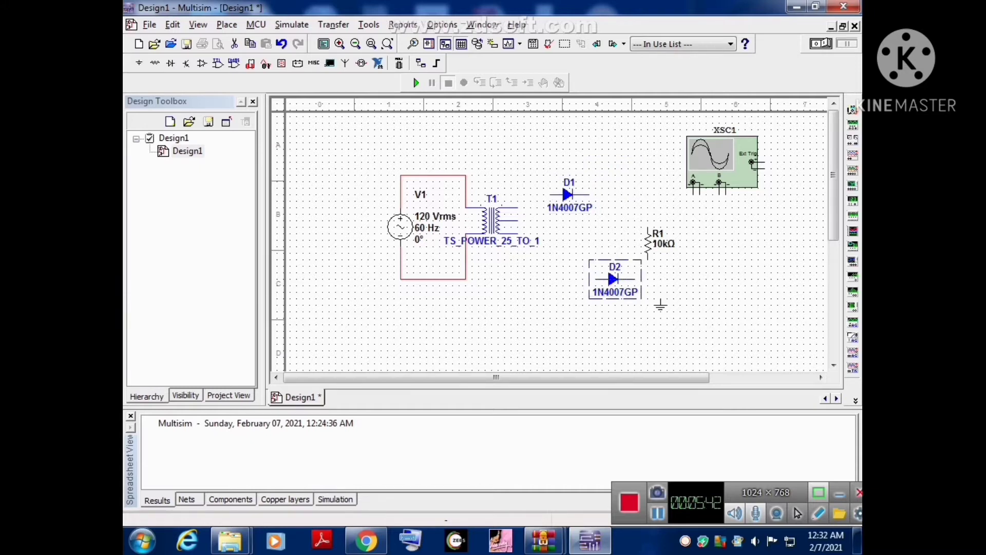
pyautogui.moveTo(613, 279); pyautogui.dragTo(574, 279)
# Step: Wire the upper end of the transformer's secondary to D1's anode and the lower end to D2's anode
pyautogui.click(518, 207)
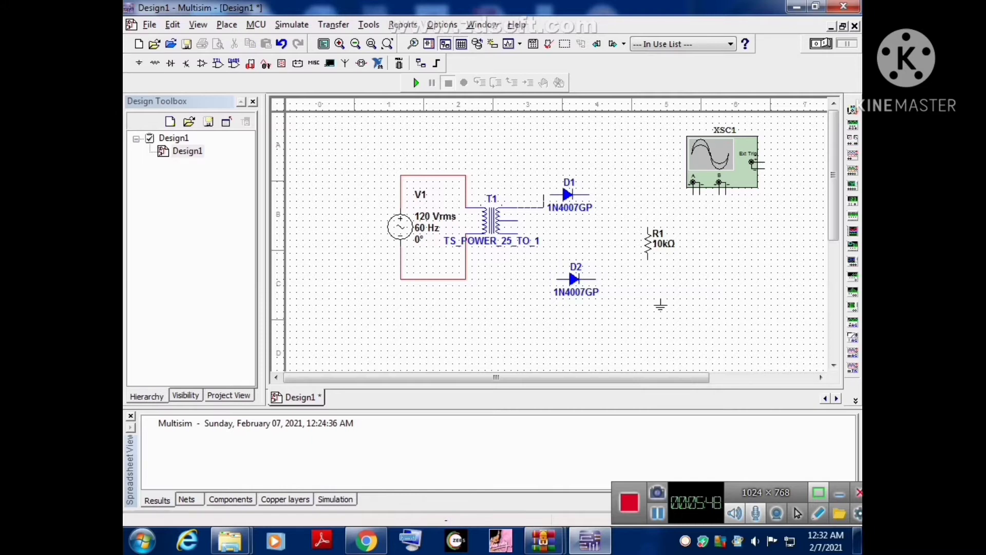
pyautogui.click(550, 194)
pyautogui.click(518, 234)
pyautogui.click(557, 279)
# Step: Wire D1's cathode to oscilloscope channel B and D1's anode line to channel A
pyautogui.click(589, 195)
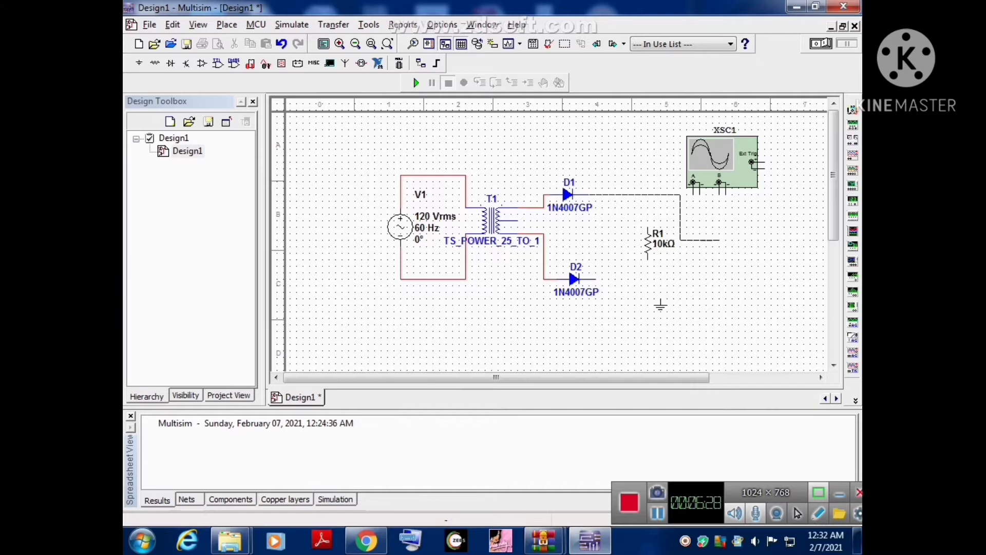
pyautogui.click(719, 191)
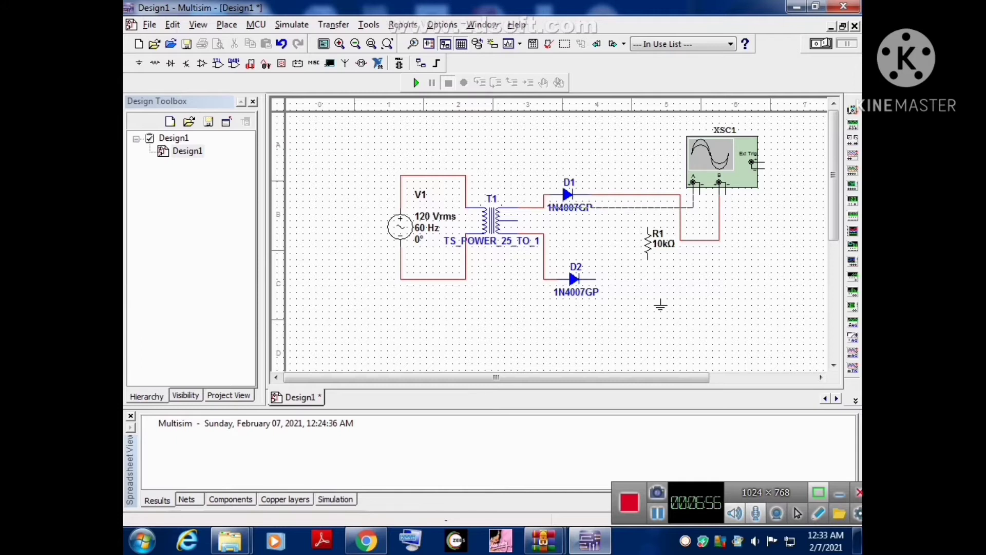
pyautogui.click(544, 207)
# Step: Connect the top of resistor R1 and D2's cathode to D1's output line
pyautogui.click(648, 226)
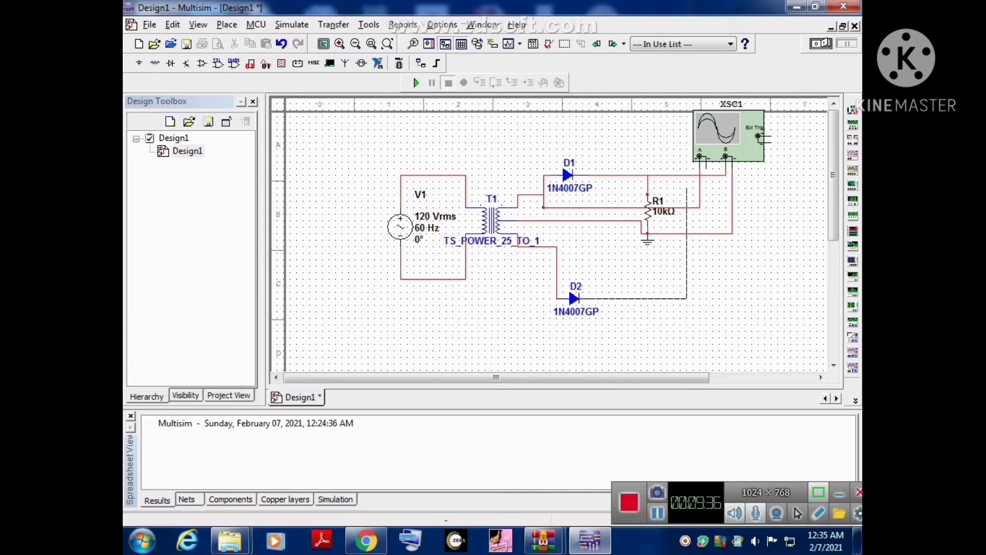
pyautogui.click(686, 175)
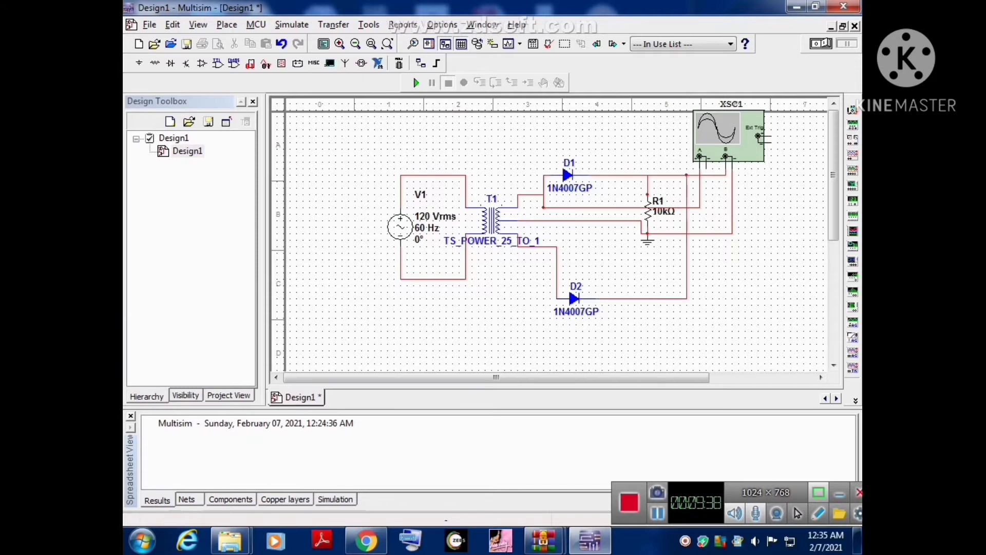
# Step: Delete the wire on channel B's negative terminal and wire both oscilloscope channels' negative terminals to the resistor's grounded end
pyautogui.click(732, 201)
pyautogui.press('Delete')
pyautogui.click(706, 168)
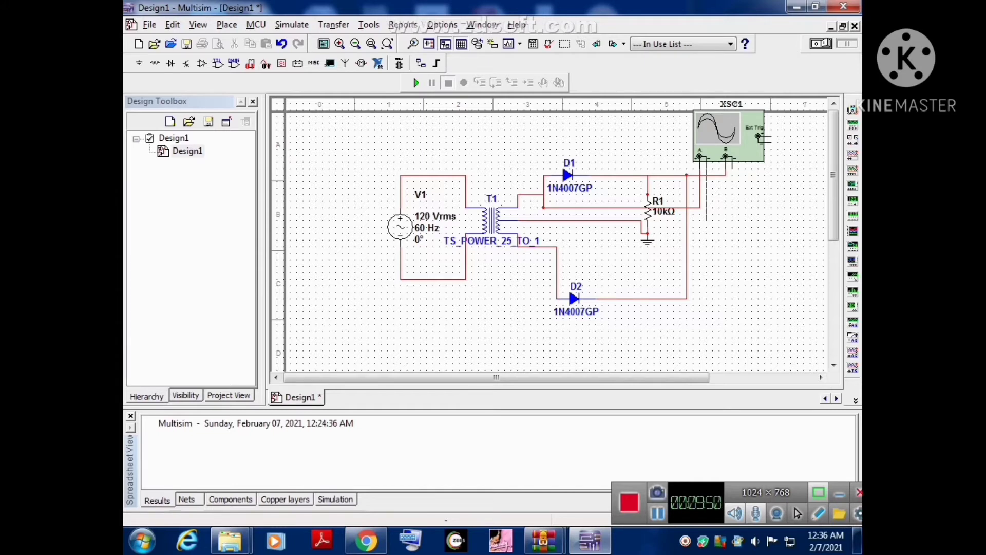
pyautogui.click(647, 234)
pyautogui.click(732, 168)
pyautogui.click(705, 234)
pyautogui.scroll(1, 744, 294)
pyautogui.scroll(-2, 745, 293)
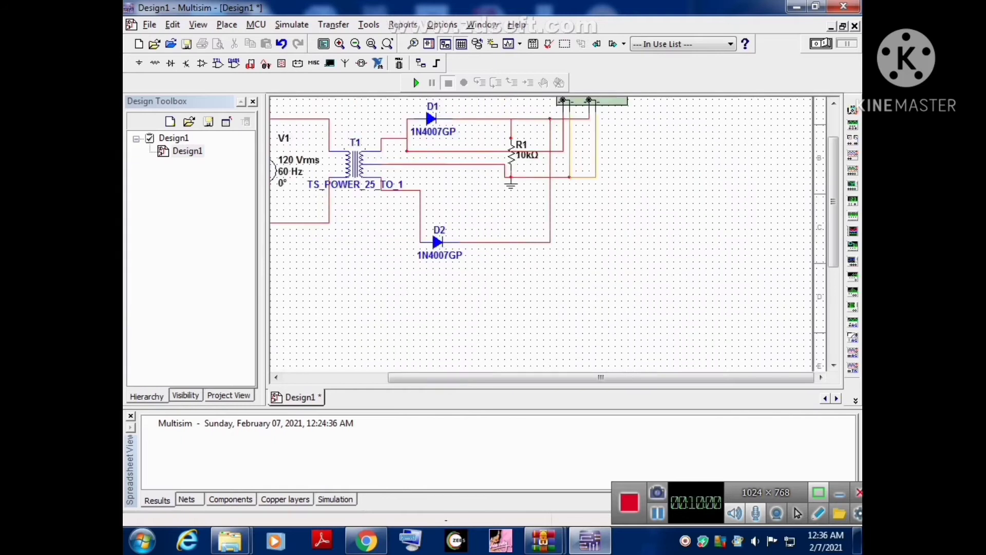
pyautogui.scroll(1, 684, 273)
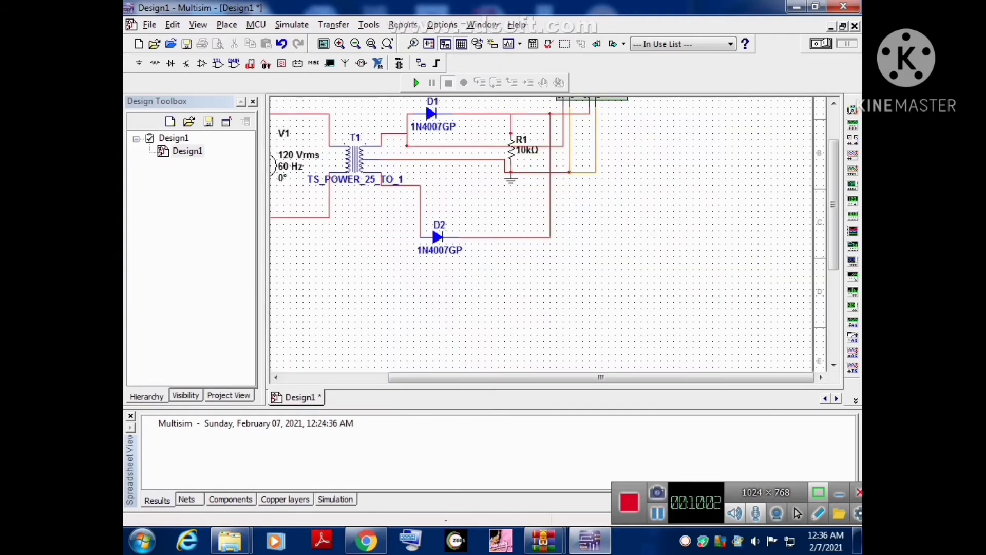
pyautogui.moveTo(601, 378); pyautogui.dragTo(496, 378)
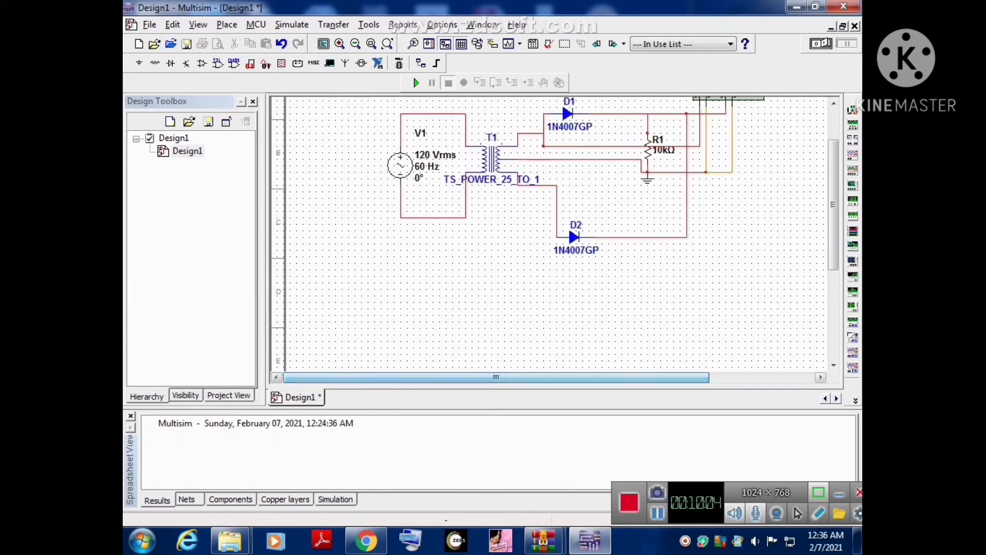
pyautogui.moveTo(833, 204); pyautogui.dragTo(833, 175)
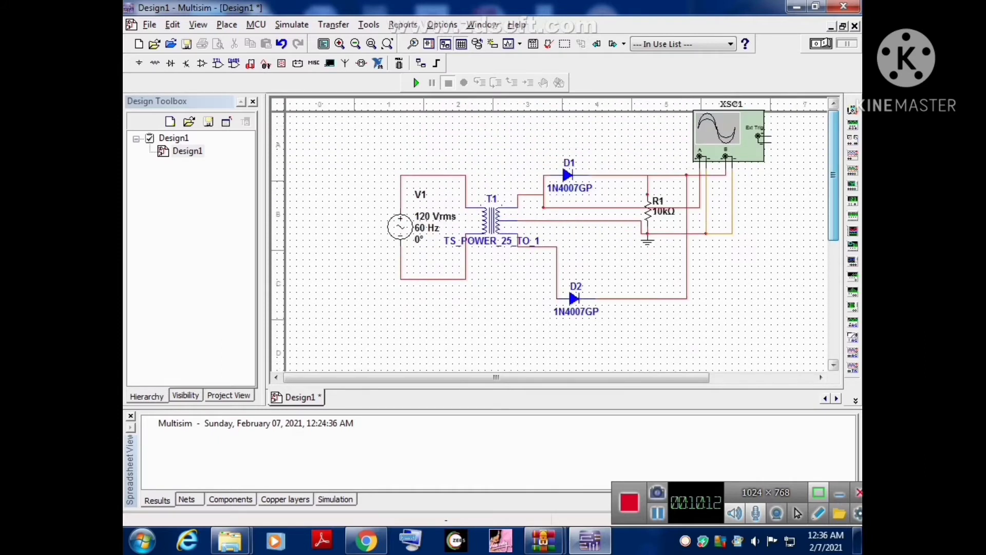
pyautogui.click(728, 139)
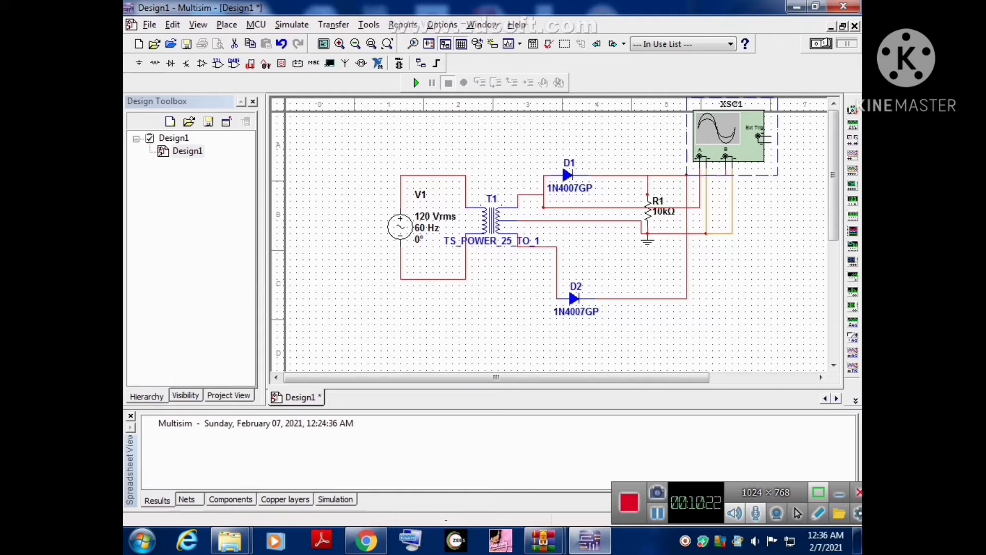
pyautogui.rightClick(418, 227)
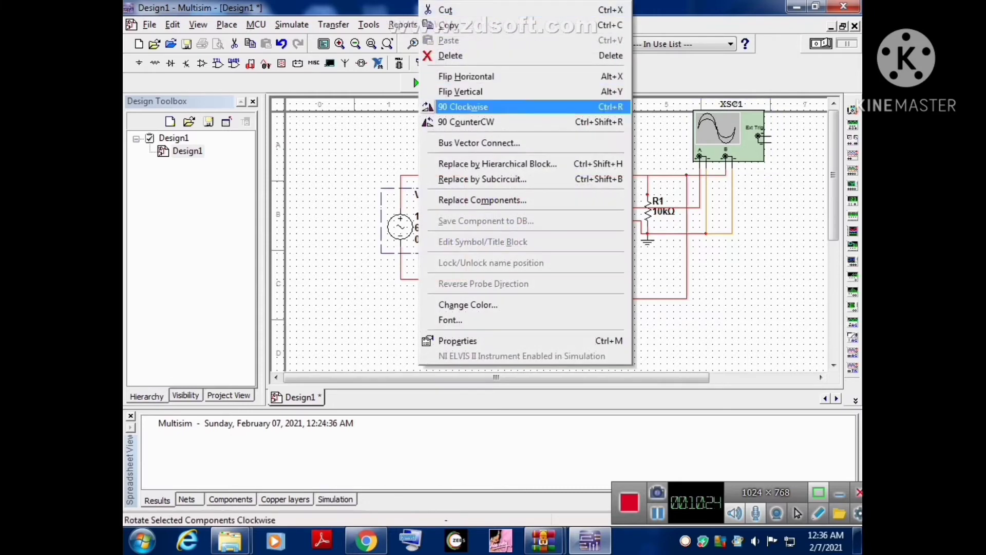
pyautogui.click(359, 308)
# Step: Set AC source V1 to 230 V RMS and 50 Hz
pyautogui.doubleClick(418, 226)
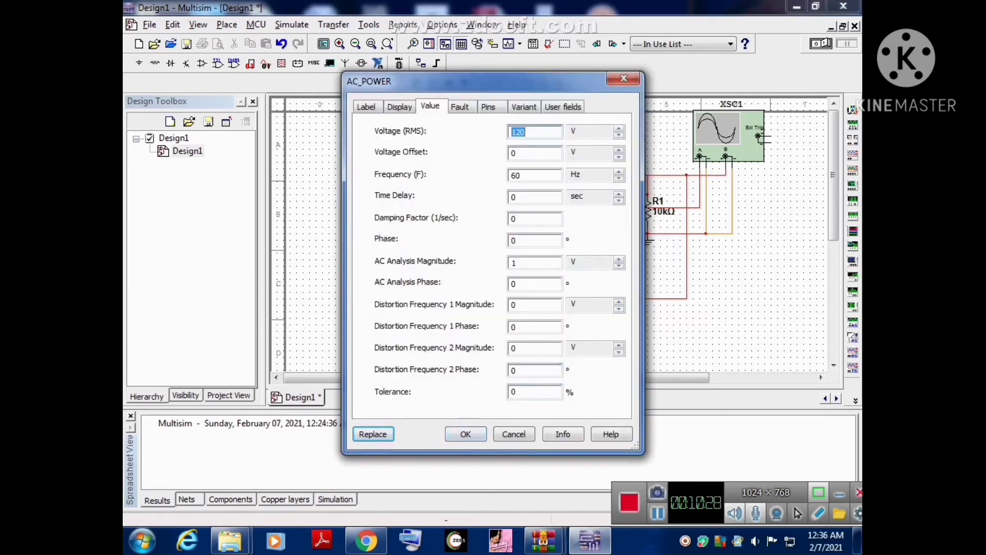
pyautogui.press('BackSpace')
pyautogui.write('230')
pyautogui.click(524, 175)
pyautogui.press('BackSpace')
pyautogui.press('BackSpace')
pyautogui.write('50')
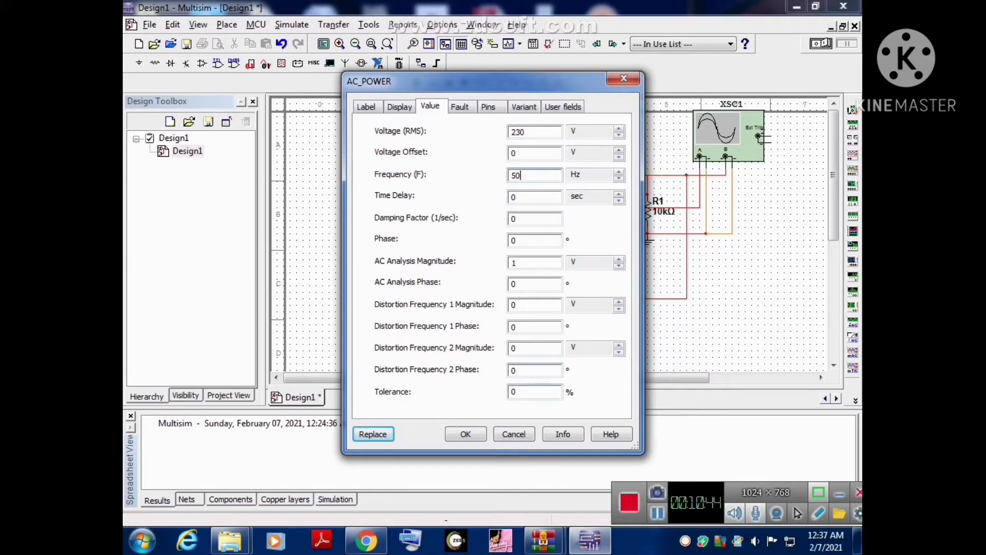
pyautogui.press('Return')
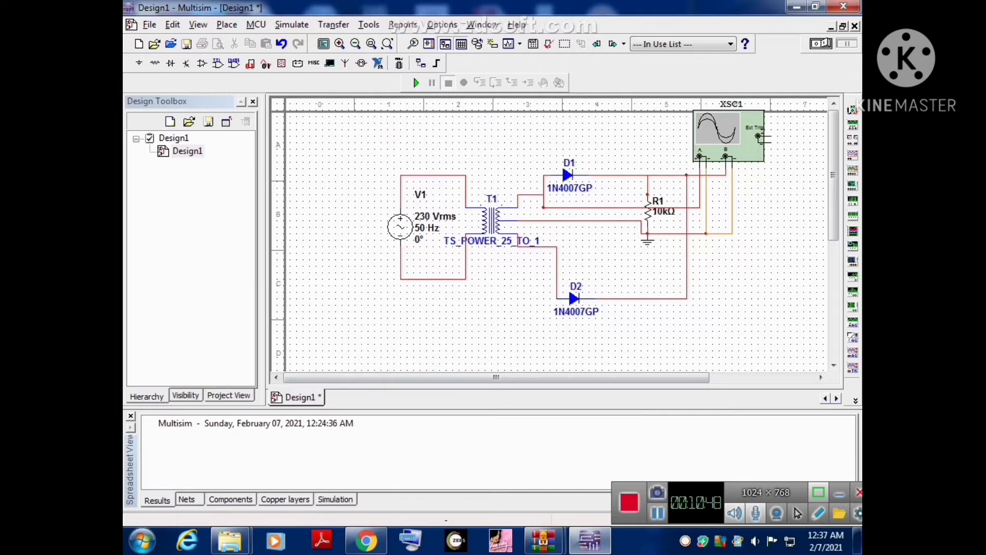
# Step: Open oscilloscope XSC1 and set Channel A to 10 V/Div with AC coupling
pyautogui.doubleClick(728, 135)
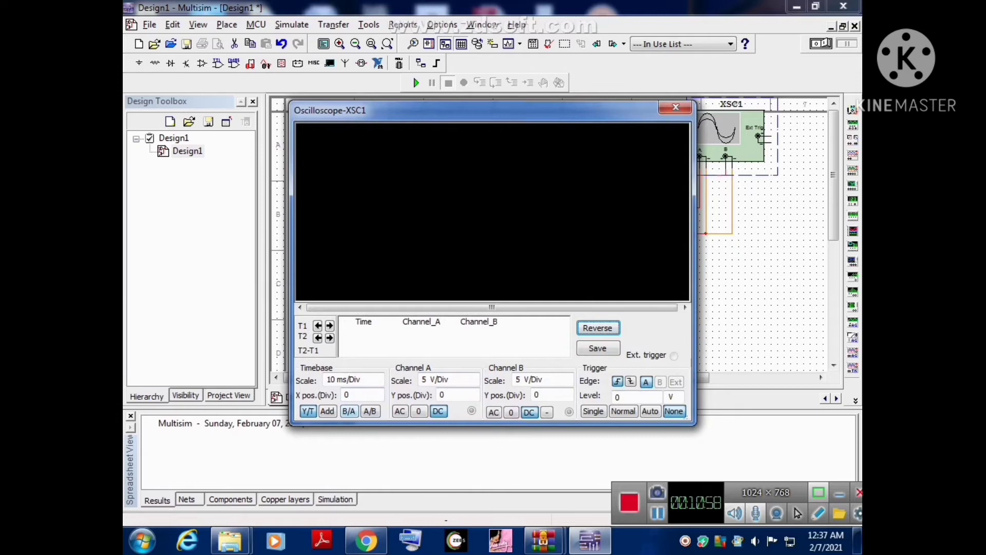
pyautogui.click(456, 379)
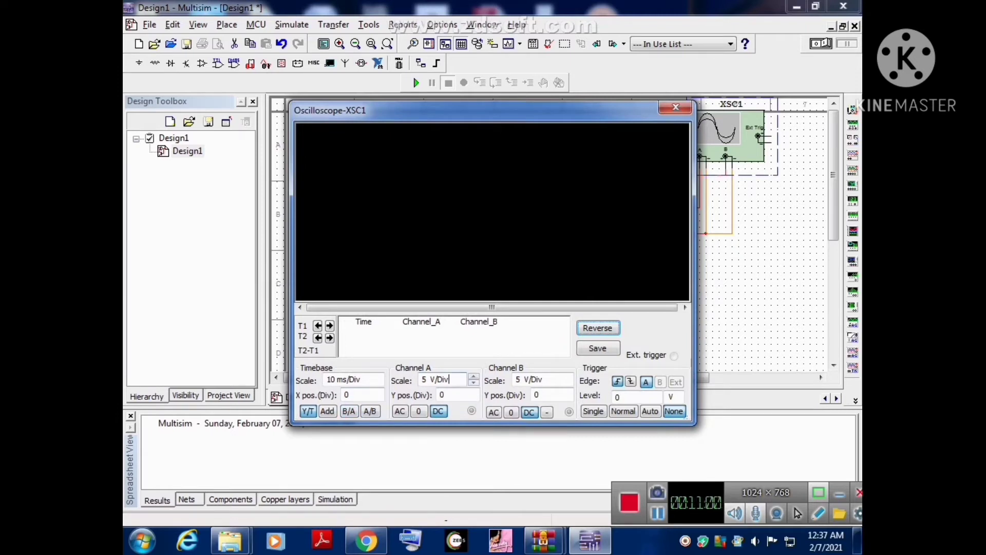
pyautogui.click(474, 383)
pyautogui.click(473, 383)
pyautogui.click(473, 383)
pyautogui.click(474, 376)
pyautogui.click(473, 376)
pyautogui.click(473, 376)
pyautogui.click(474, 376)
pyautogui.click(400, 411)
# Step: Set Channel A's Y position to 1 division
pyautogui.click(450, 394)
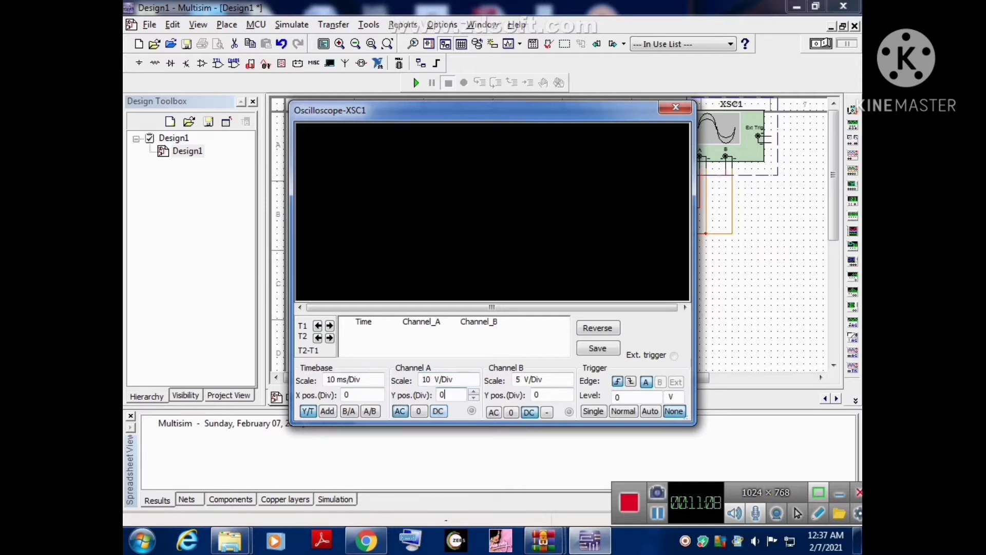
pyautogui.click(473, 391)
pyautogui.click(473, 398)
pyautogui.click(474, 398)
pyautogui.click(474, 391)
pyautogui.click(474, 392)
pyautogui.click(474, 391)
pyautogui.click(474, 391)
pyautogui.click(474, 391)
pyautogui.click(474, 391)
# Step: Set Channel B's scale to 10 V/Div and lower its Y position
pyautogui.click(550, 379)
pyautogui.click(567, 376)
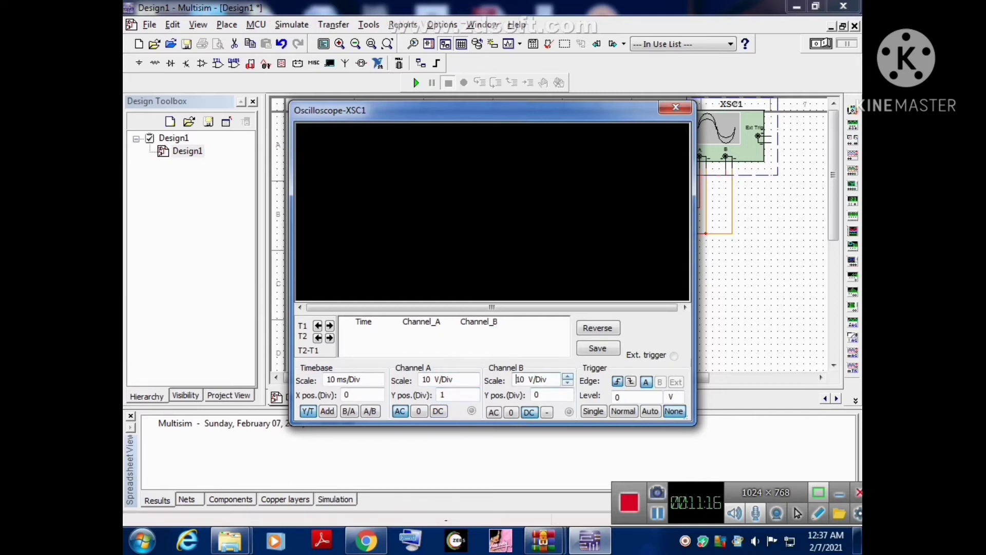
pyautogui.click(551, 395)
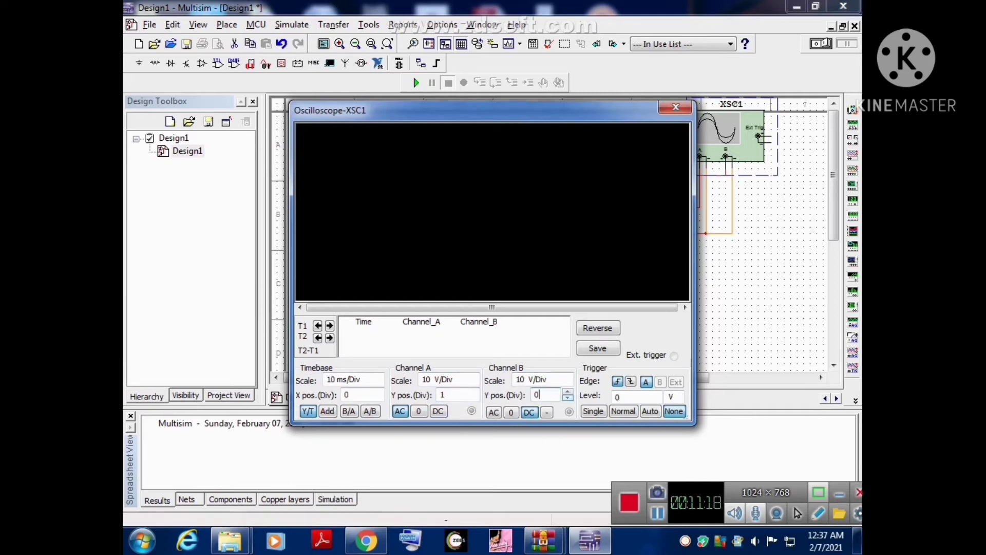
pyautogui.write('.2')
pyautogui.click(567, 398)
pyautogui.click(567, 398)
pyautogui.click(567, 398)
pyautogui.click(568, 398)
pyautogui.click(568, 398)
pyautogui.click(567, 398)
pyautogui.click(567, 398)
pyautogui.click(567, 398)
pyautogui.click(567, 398)
# Step: Start the circuit simulation
pyautogui.click(416, 82)
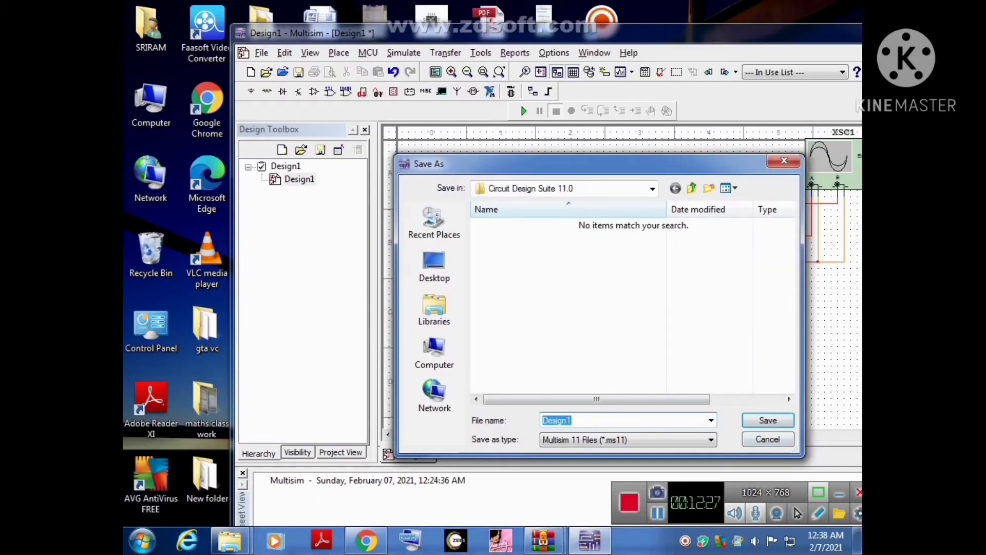
pyautogui.click(434, 351)
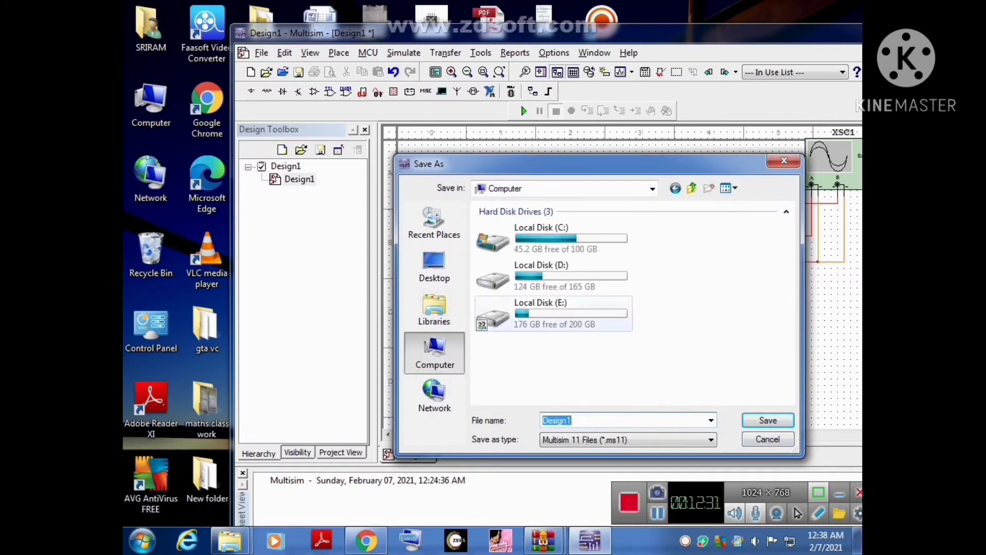
pyautogui.doubleClick(544, 312)
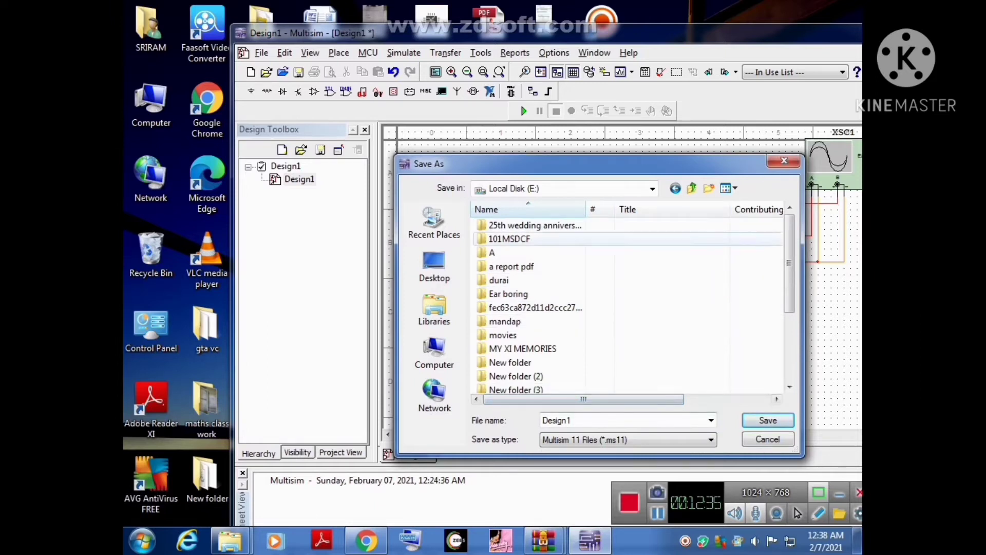
pyautogui.click(579, 209)
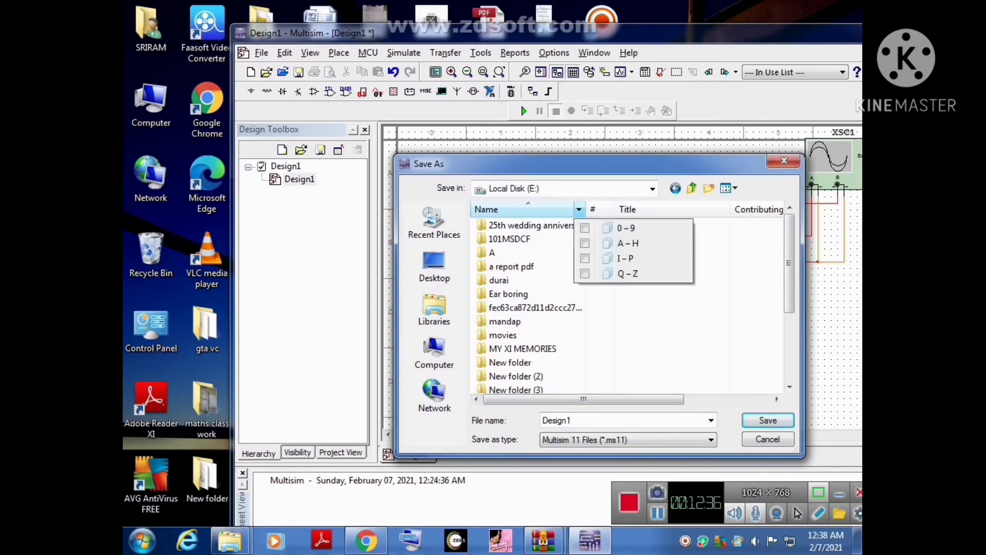
pyautogui.click(590, 335)
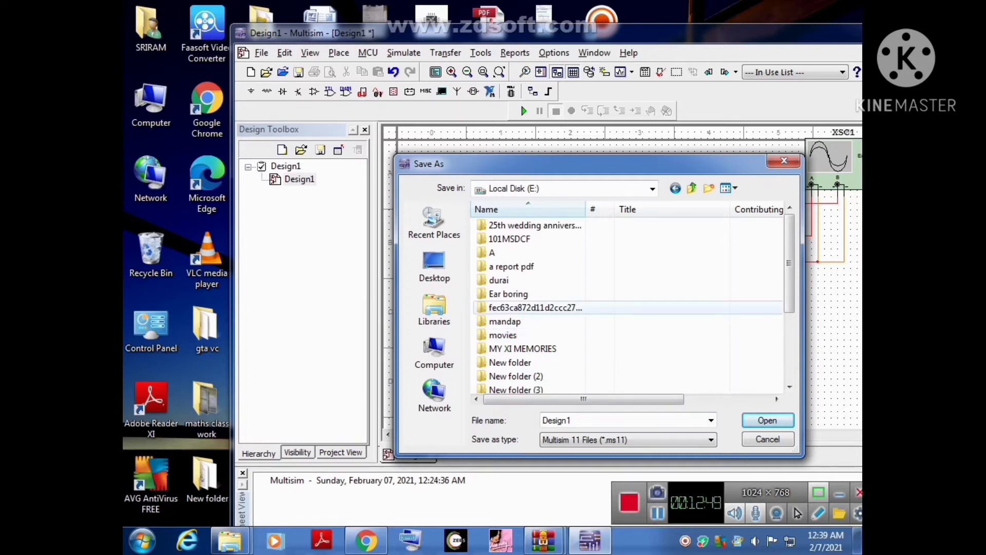
pyautogui.press('Escape')
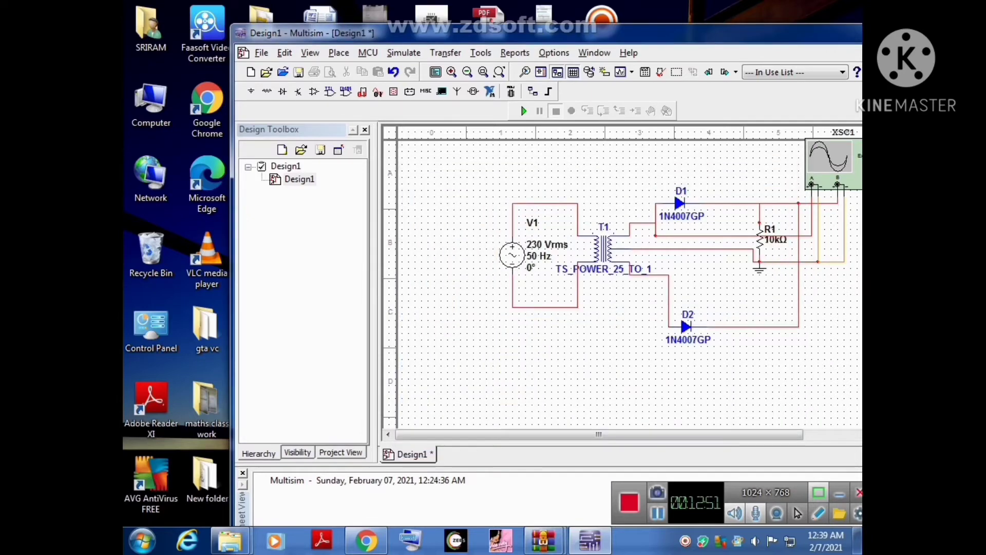
pyautogui.click(262, 53)
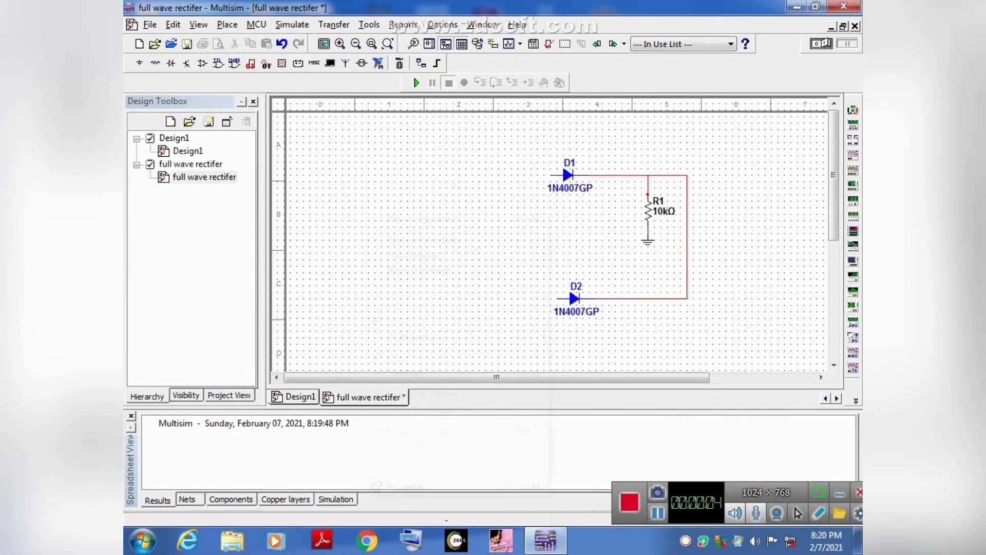
# Step: Place an HDR1X2 two-pin header on the schematic above and to the right of resistor R1
pyautogui.rightClick(369, 211)
pyautogui.click(411, 218)
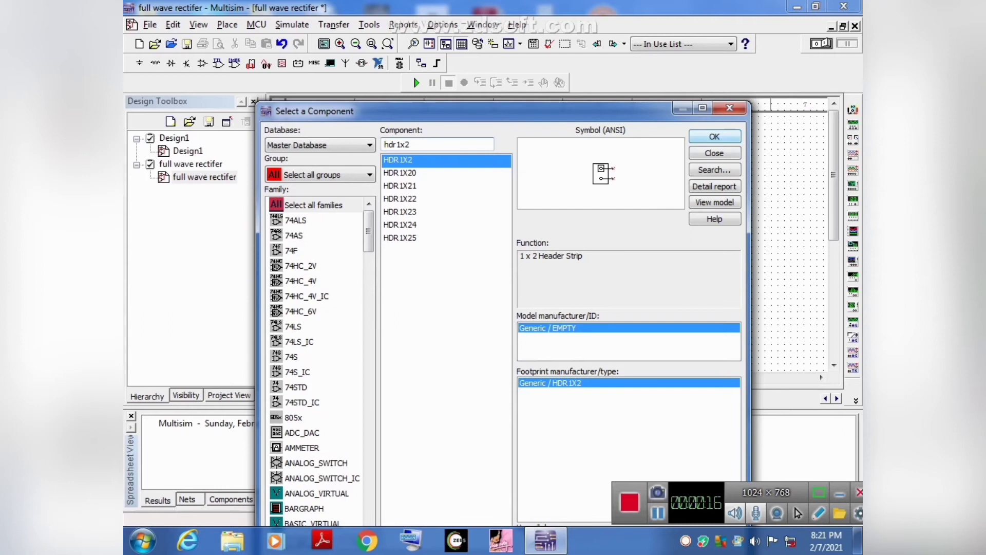
pyautogui.click(715, 136)
pyautogui.click(718, 136)
# Step: Place an HDR1X3 three-pin header to the left of the two diodes and finish placing components
pyautogui.press('BackSpace')
pyautogui.write('3')
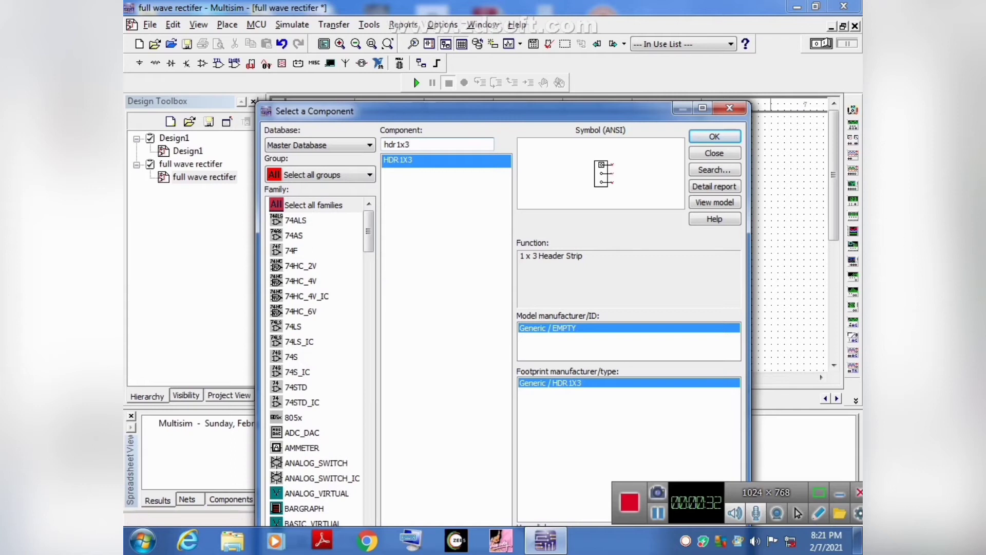
pyautogui.click(421, 160)
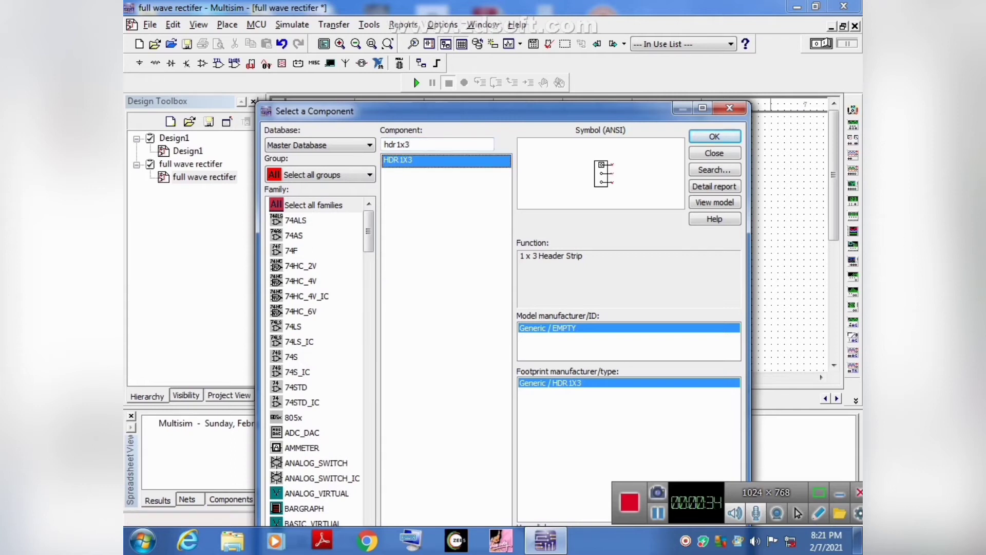
pyautogui.click(714, 136)
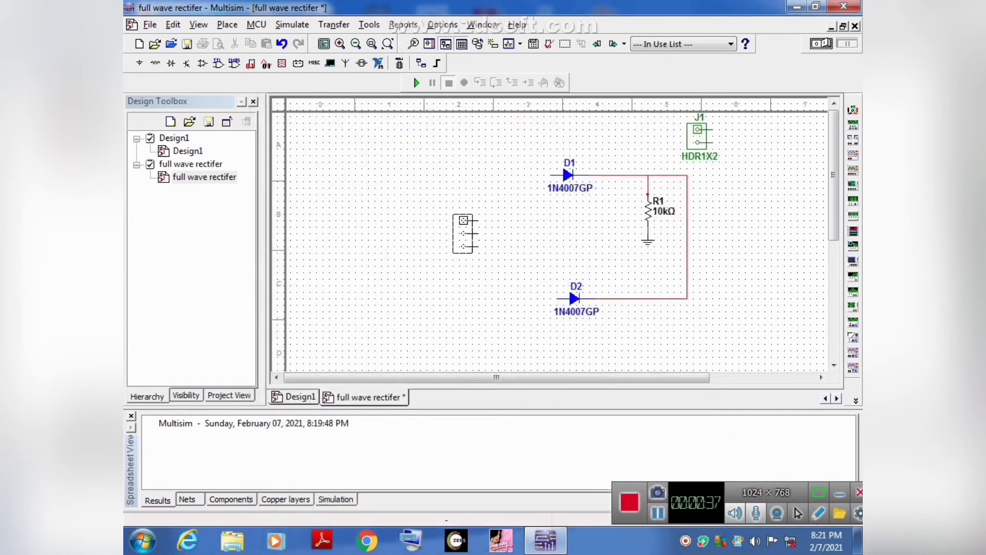
pyautogui.click(483, 225)
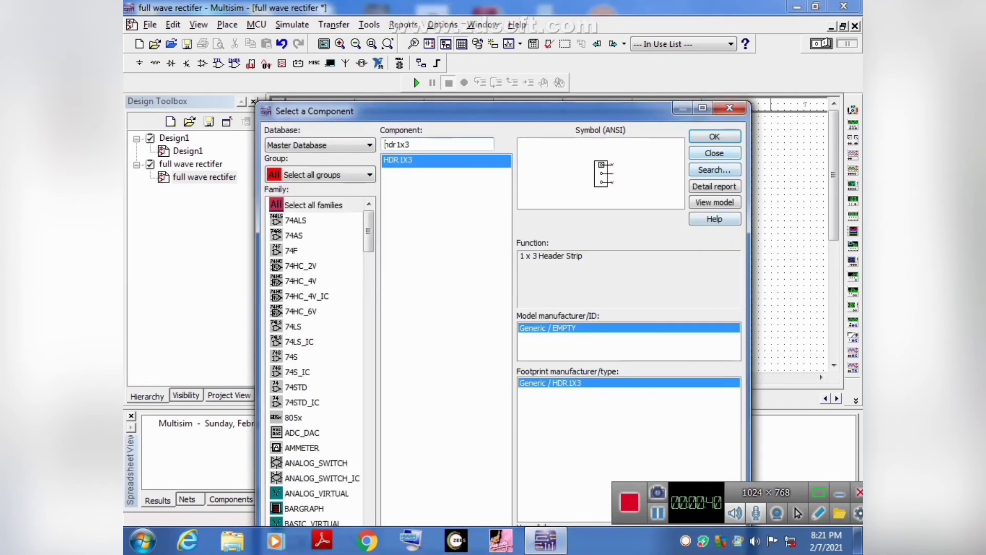
pyautogui.click(730, 107)
# Step: Move the HDR1X2 header beside resistor R1 and flip it horizontally so its pins face the circuit
pyautogui.moveTo(697, 133); pyautogui.dragTo(724, 230)
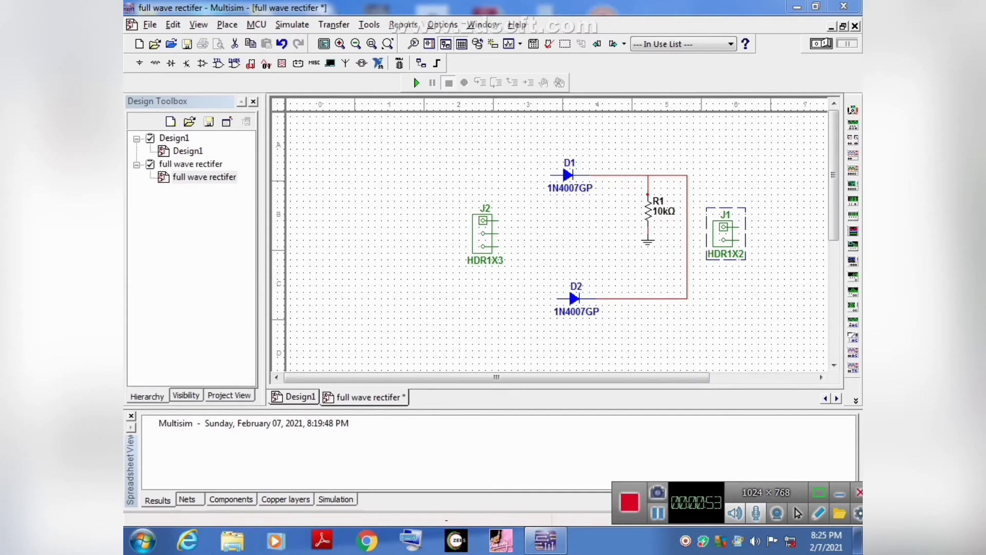
pyautogui.rightClick(398, 236)
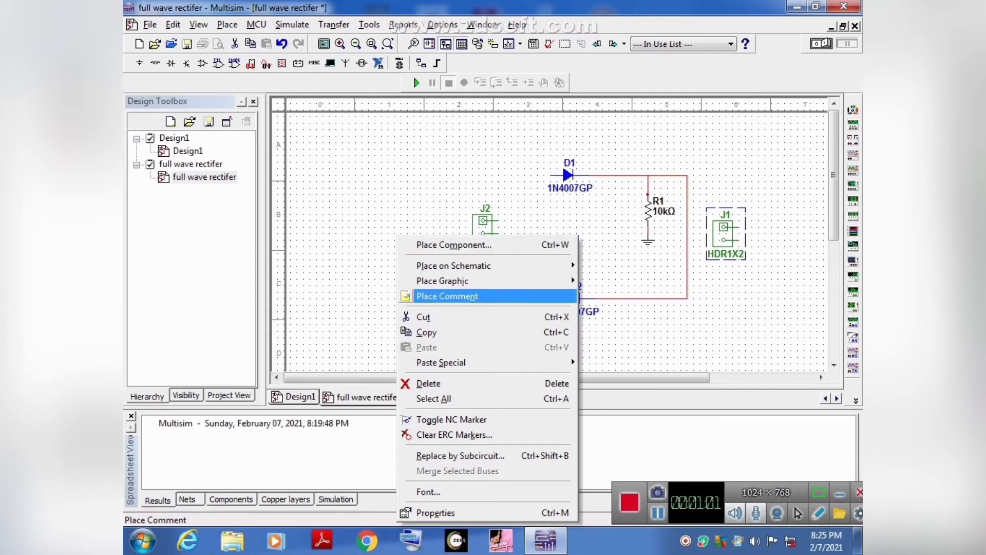
pyautogui.click(364, 303)
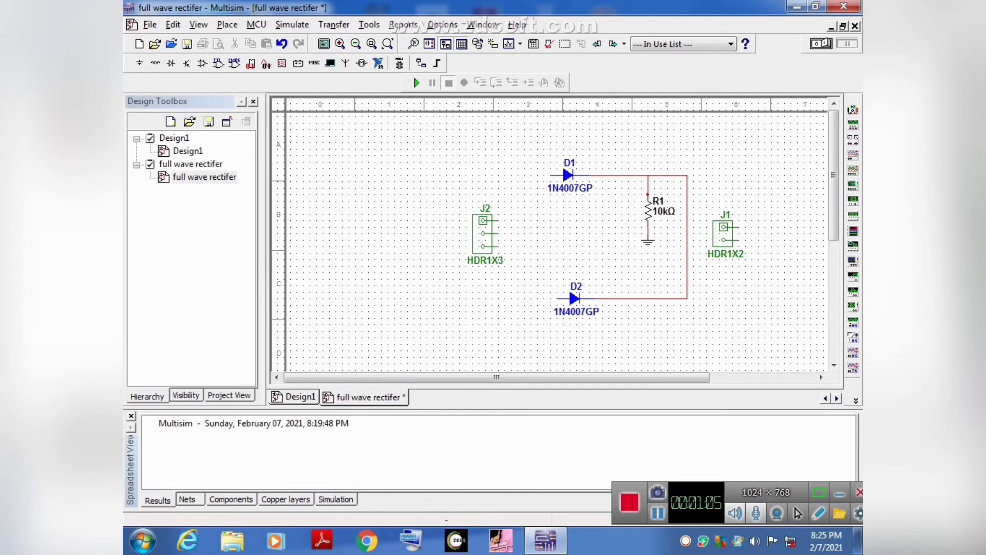
pyautogui.rightClick(724, 228)
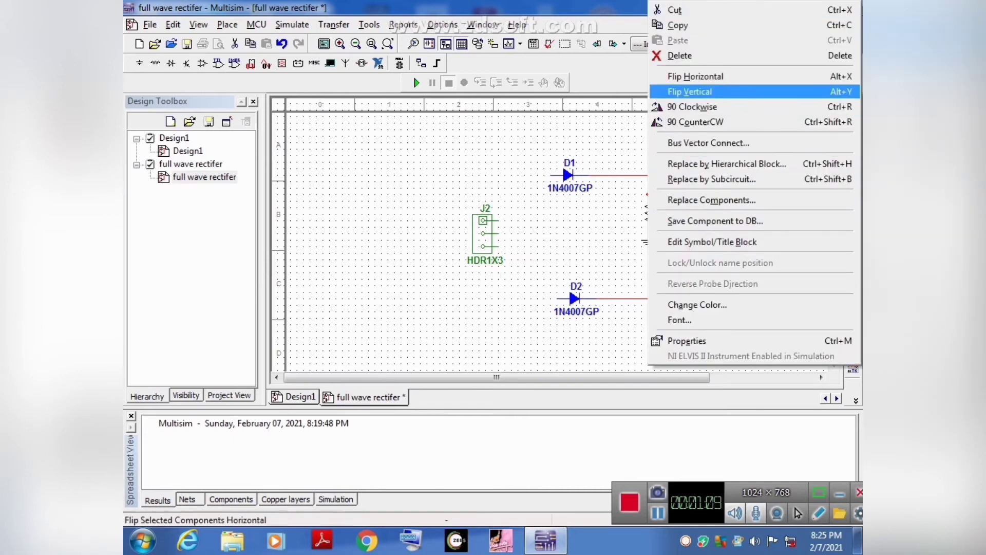
pyautogui.click(704, 76)
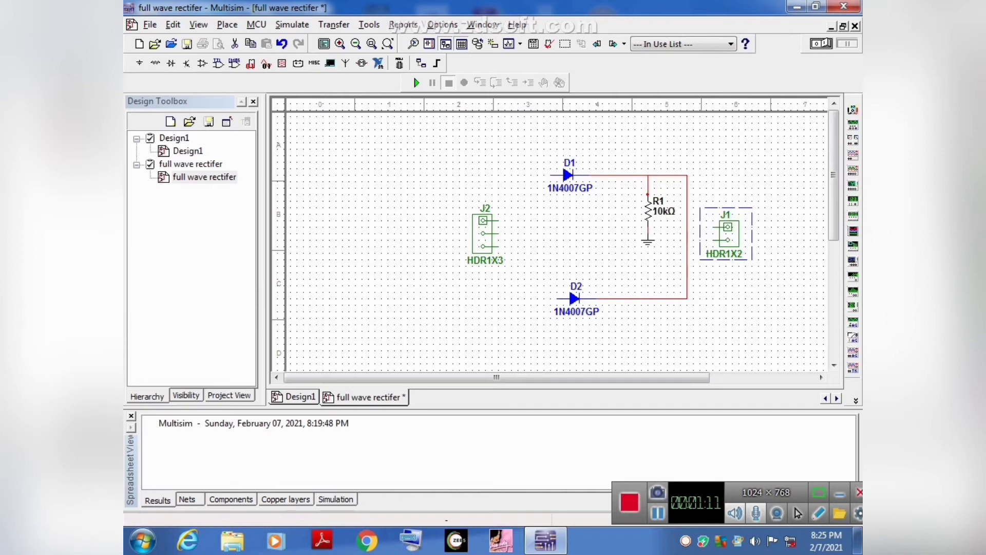
pyautogui.press('Escape')
# Step: Wire the HDR1X2 header's upper pin to the diodes' output and its lower pin to R1's ground wire, moving the ground symbol down
pyautogui.click(713, 226)
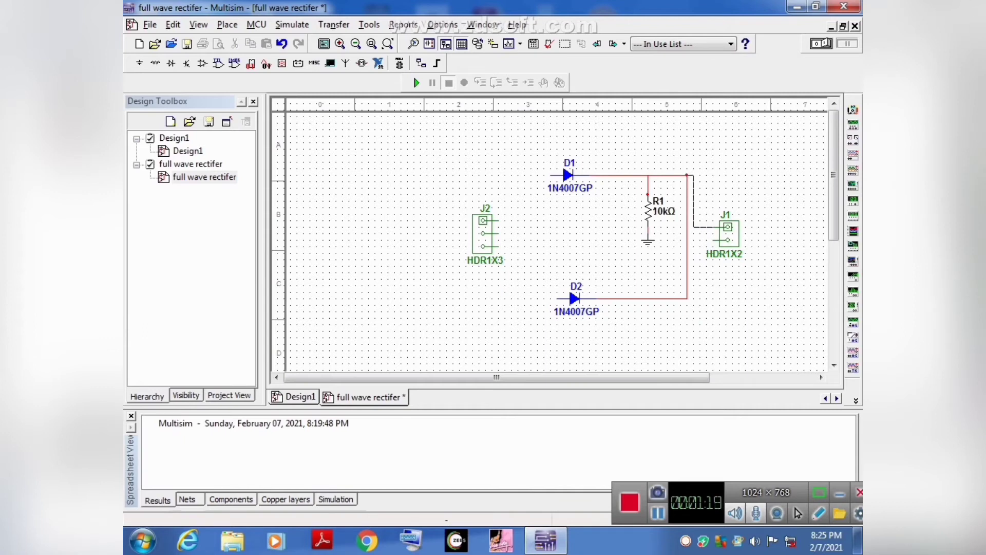
pyautogui.click(687, 175)
pyautogui.moveTo(647, 241); pyautogui.dragTo(647, 260)
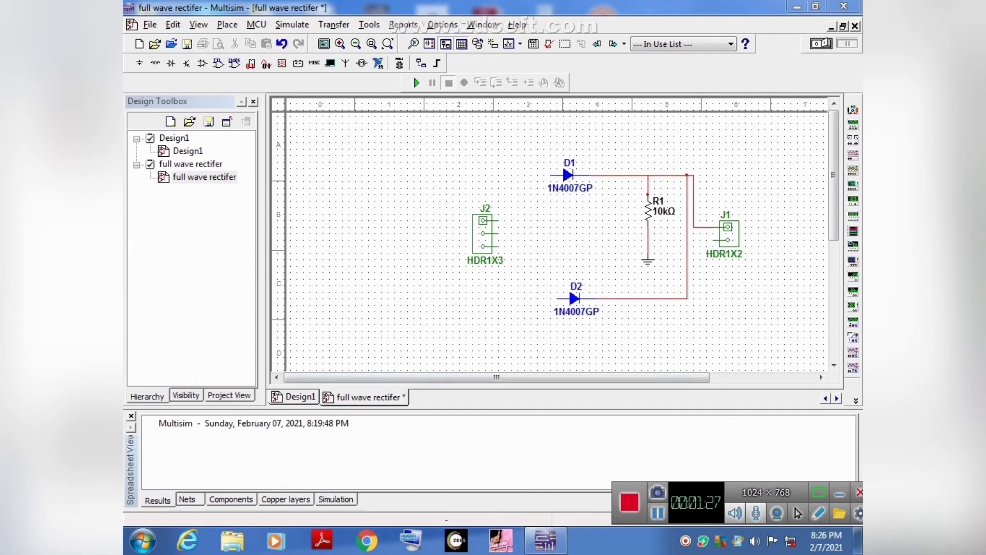
pyautogui.click(719, 240)
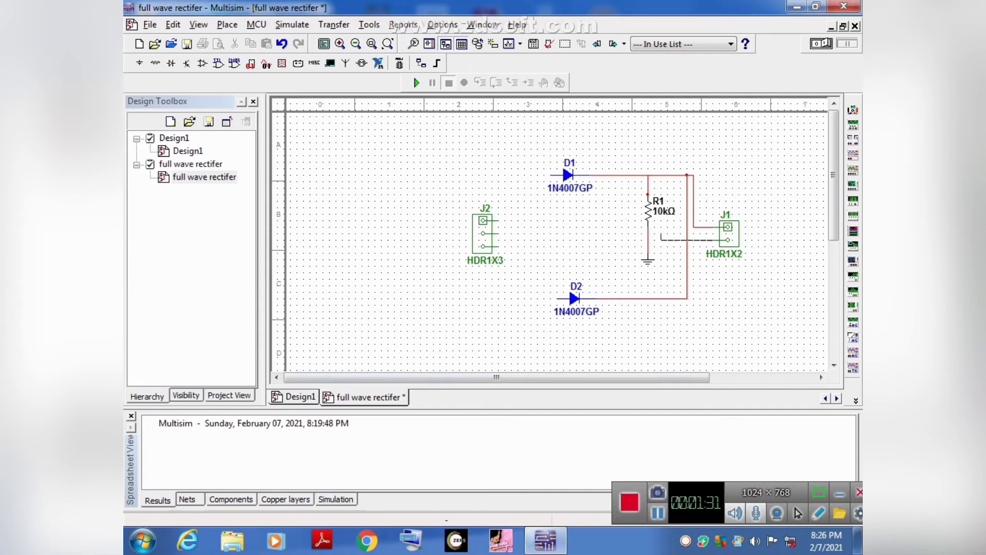
pyautogui.click(648, 239)
# Step: Wire the HDR1X3 header's middle pin to the ground node, its upper pin to D1's anode and its lower pin to D2's anode
pyautogui.click(498, 233)
pyautogui.click(648, 240)
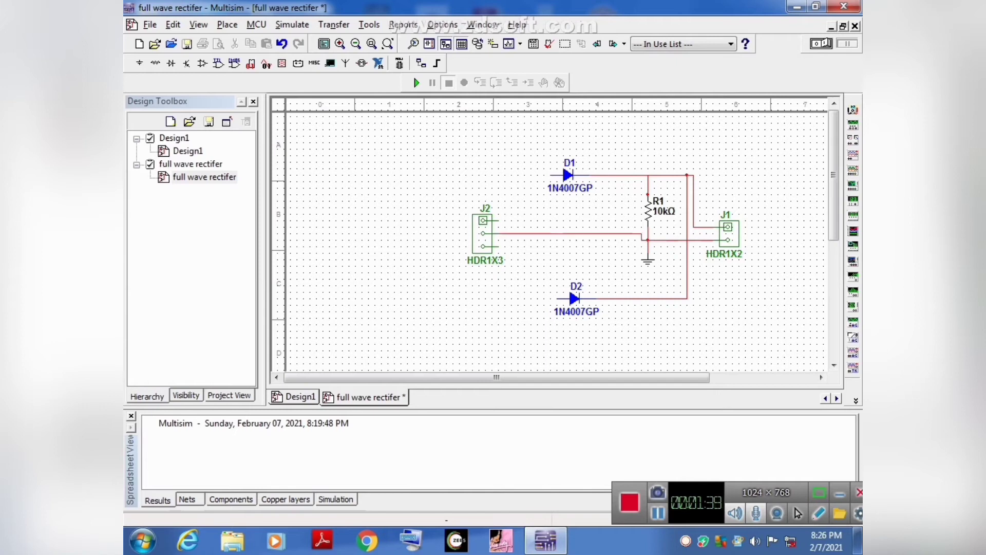
pyautogui.click(505, 220)
pyautogui.click(550, 175)
pyautogui.click(499, 246)
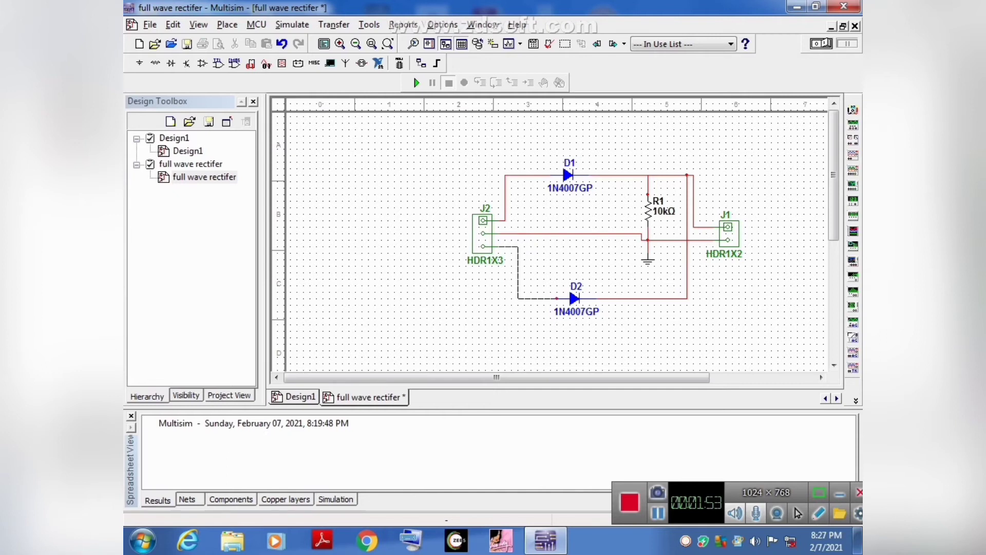
pyautogui.click(557, 297)
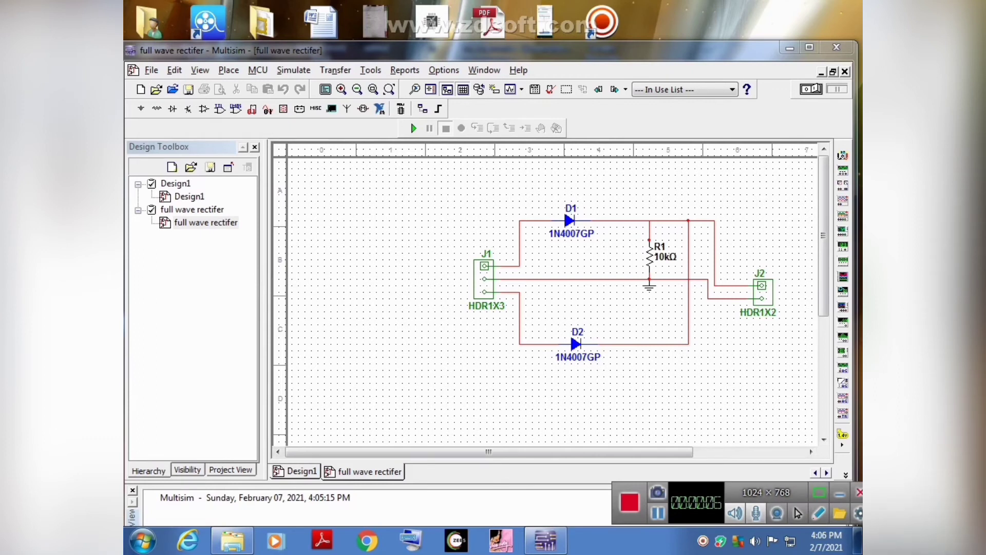
# Step: Open the database footprint selection for diode D2
pyautogui.click(576, 344)
pyautogui.rightClick(575, 343)
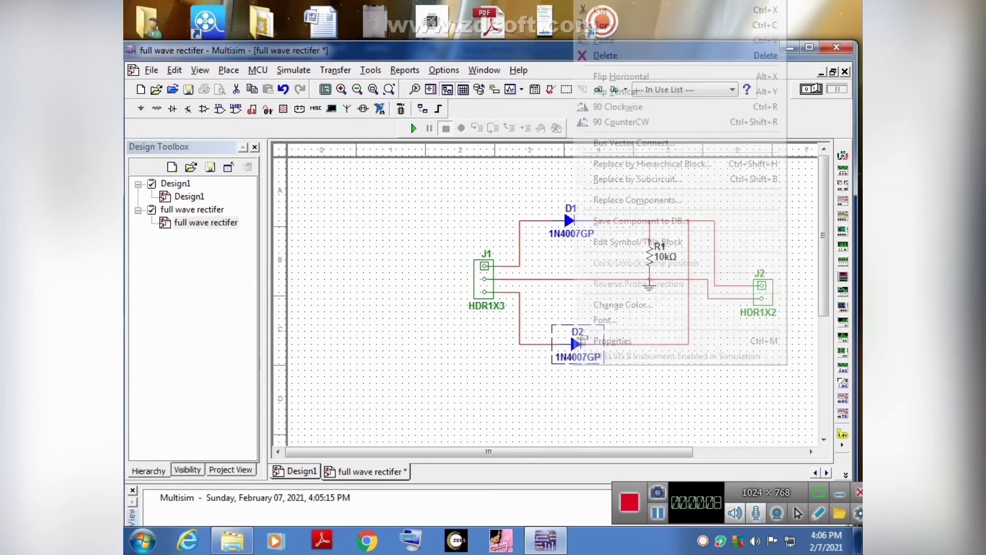
pyautogui.click(611, 341)
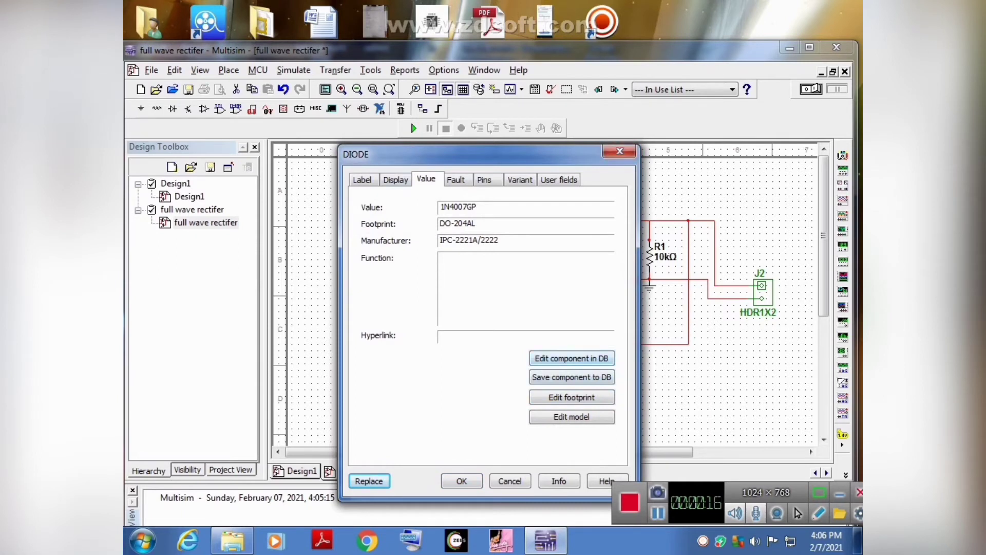
pyautogui.click(572, 396)
pyautogui.click(582, 232)
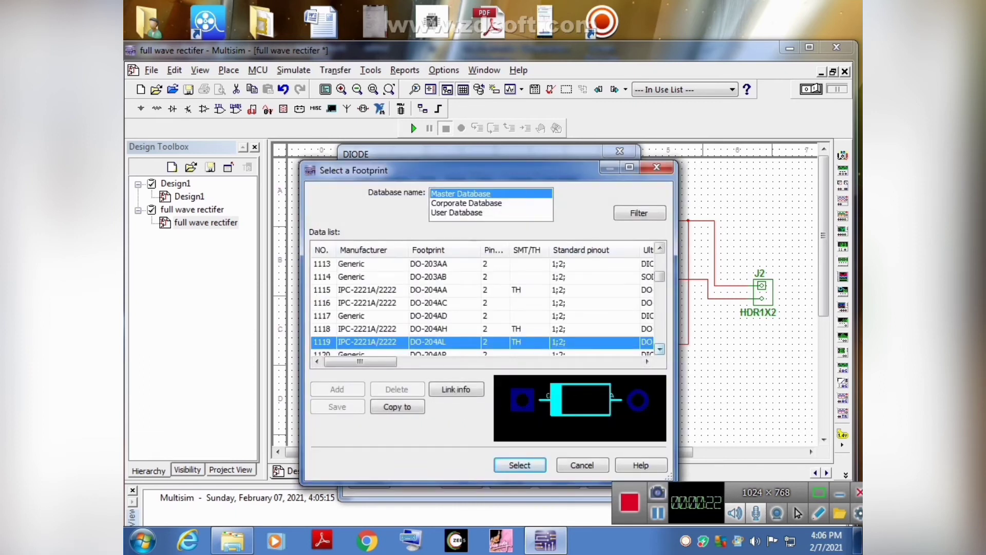
# Step: Browse the two-pin DO footprints in the Master Database and preview DO-34
pyautogui.click(660, 349)
pyautogui.click(660, 349)
pyautogui.click(660, 349)
pyautogui.click(659, 350)
pyautogui.click(660, 349)
pyautogui.click(660, 349)
pyautogui.click(660, 350)
pyautogui.click(660, 349)
pyautogui.click(660, 349)
pyautogui.click(660, 350)
pyautogui.click(660, 349)
pyautogui.click(422, 316)
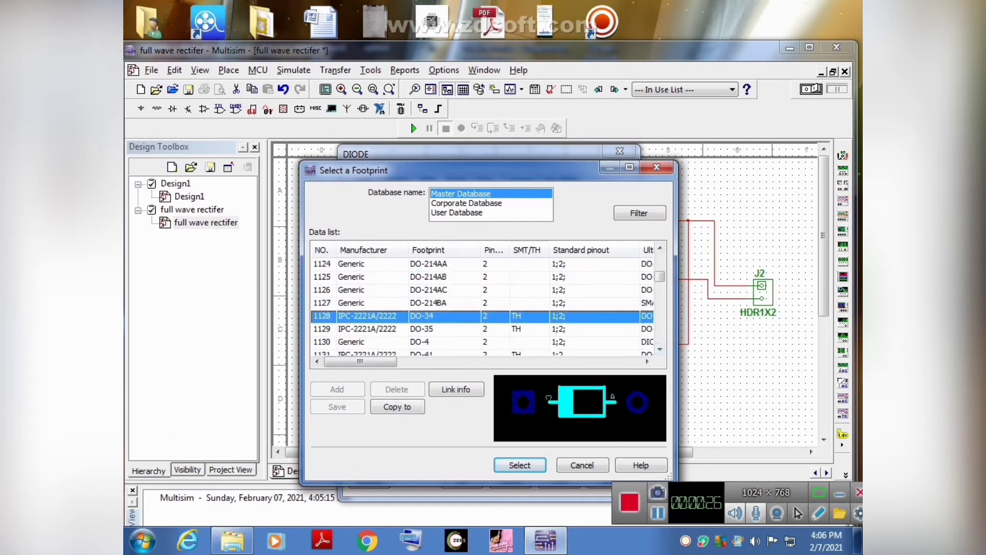
# Step: Set diode D2's footprint to the Generic $P_ELKO_E from the Master Database and apply the component properties
pyautogui.moveTo(660, 276); pyautogui.dragTo(660, 258)
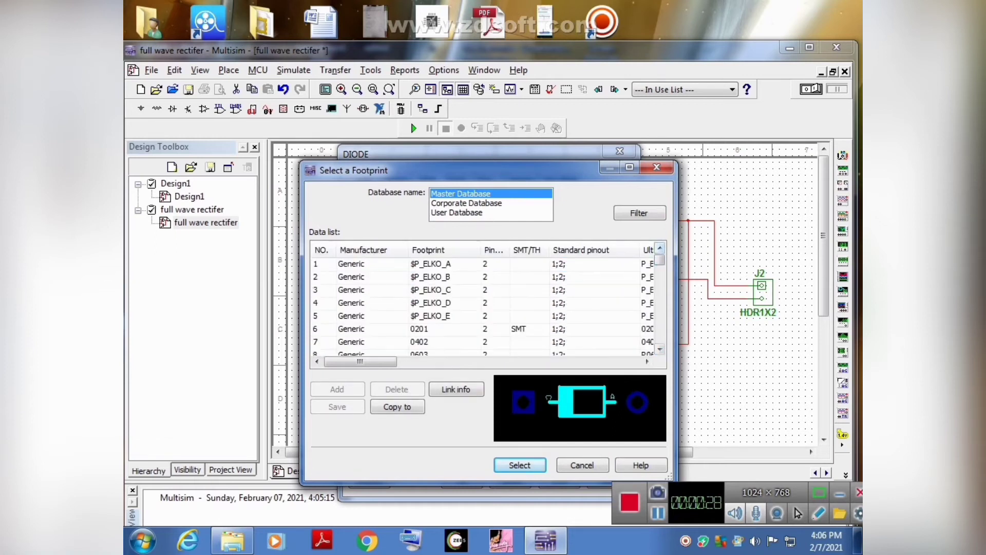
pyautogui.click(431, 264)
pyautogui.click(530, 277)
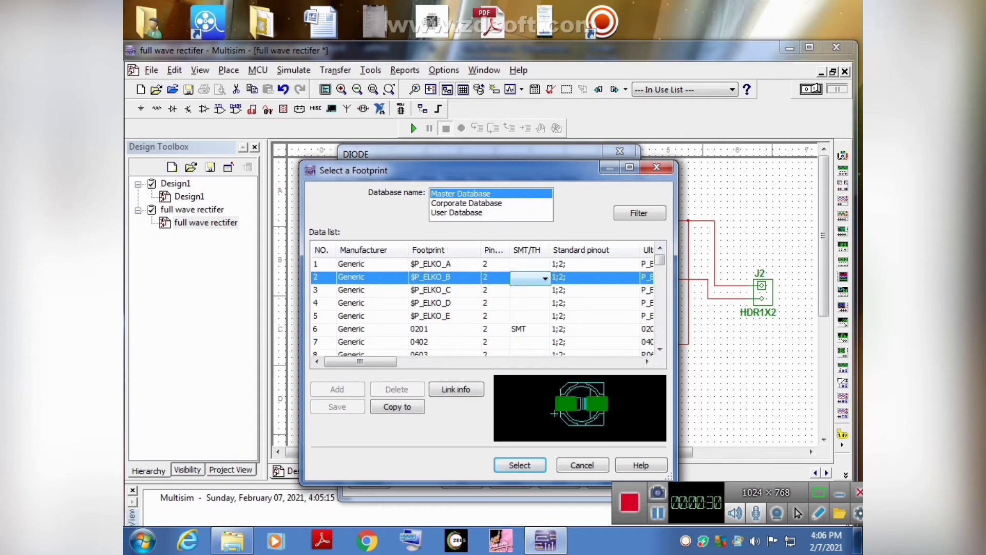
pyautogui.click(430, 290)
pyautogui.click(430, 303)
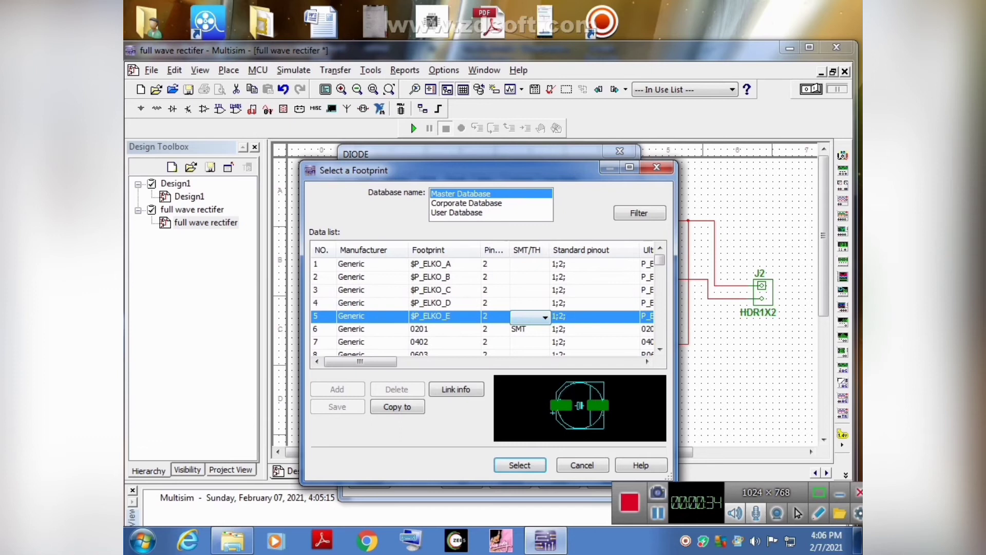
pyautogui.press('Down')
pyautogui.press('Up')
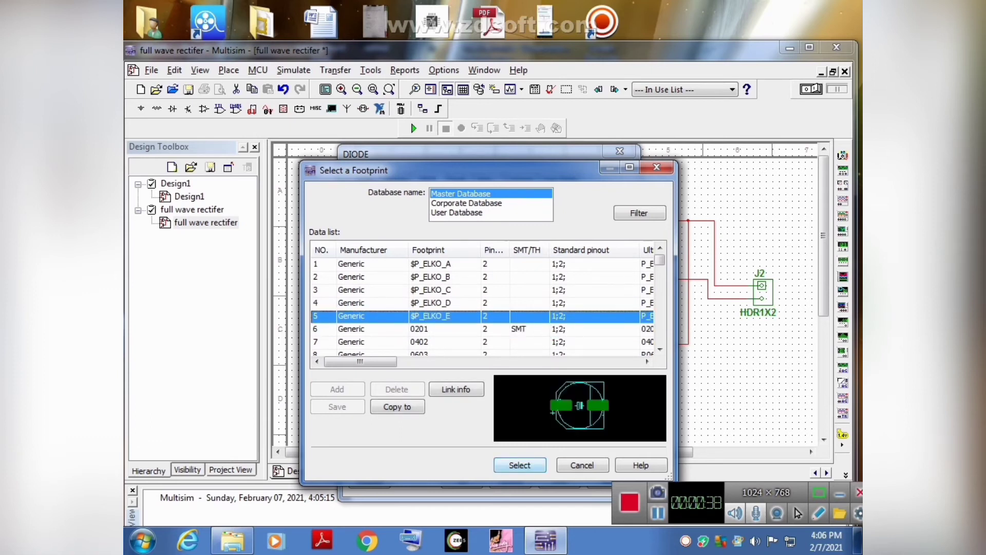
pyautogui.press('Return')
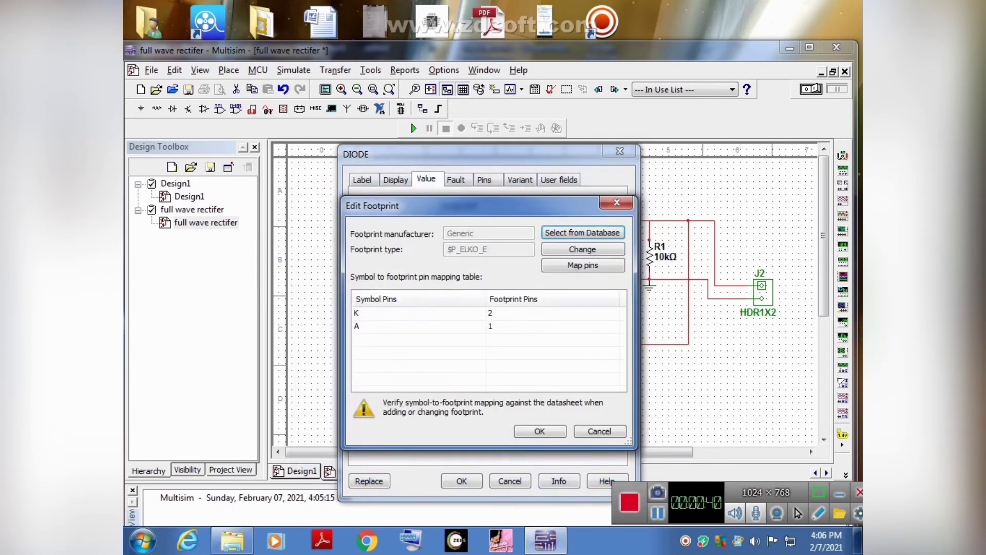
pyautogui.press('Return')
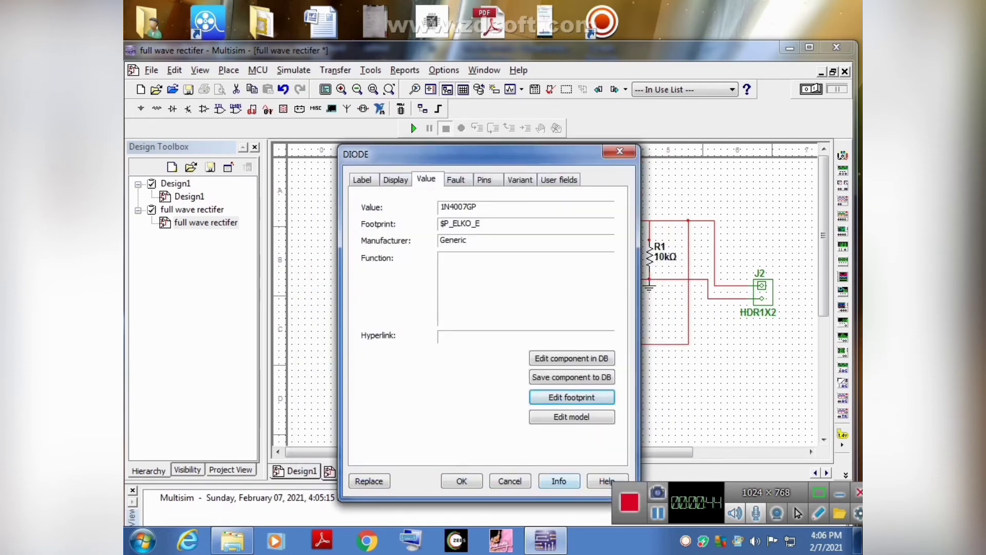
pyautogui.click(461, 480)
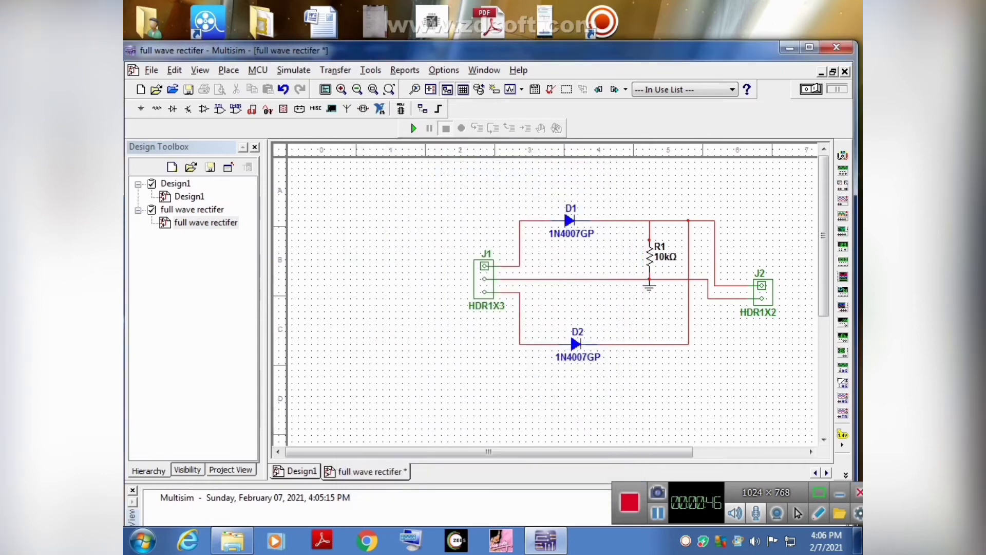
# Step: Open the database footprint selection for diode D1
pyautogui.rightClick(570, 220)
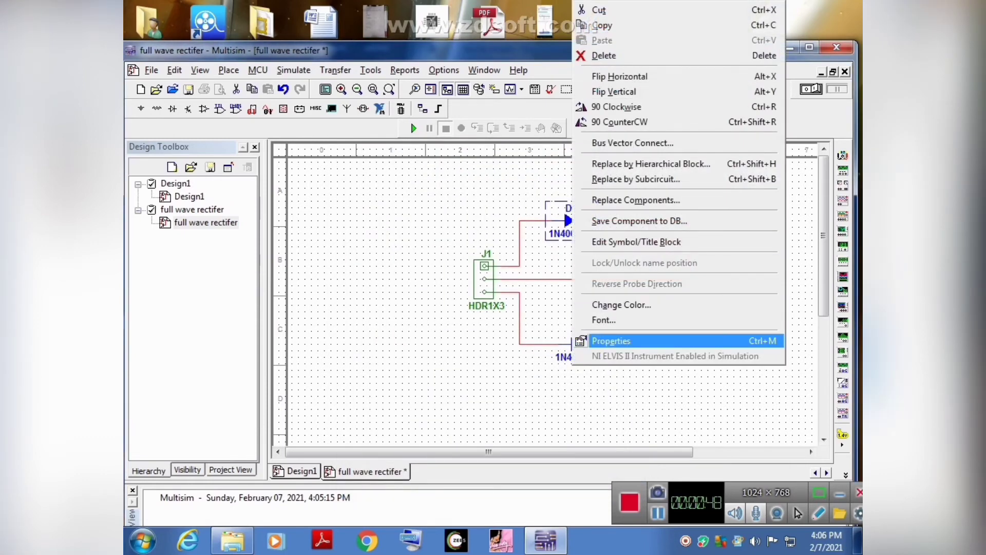
pyautogui.click(607, 340)
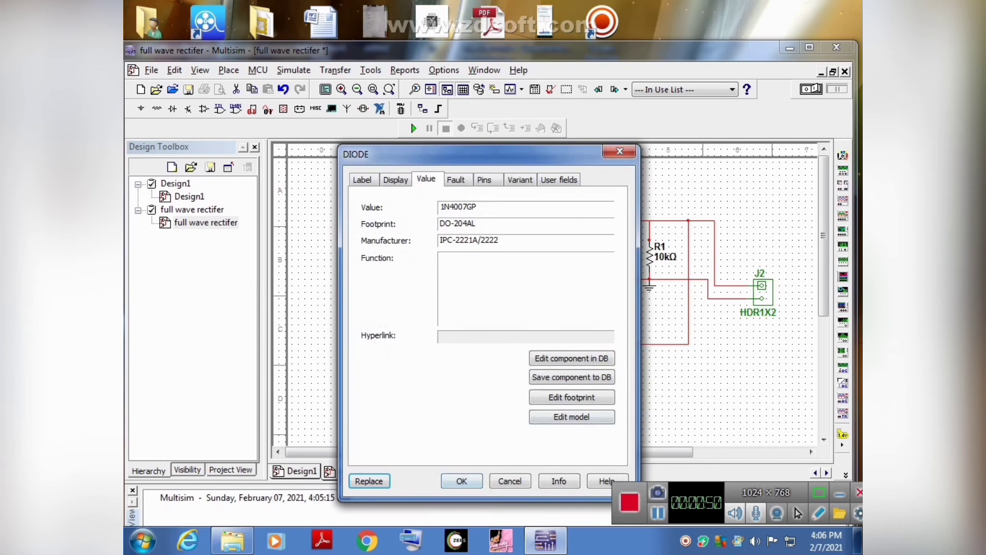
pyautogui.click(571, 397)
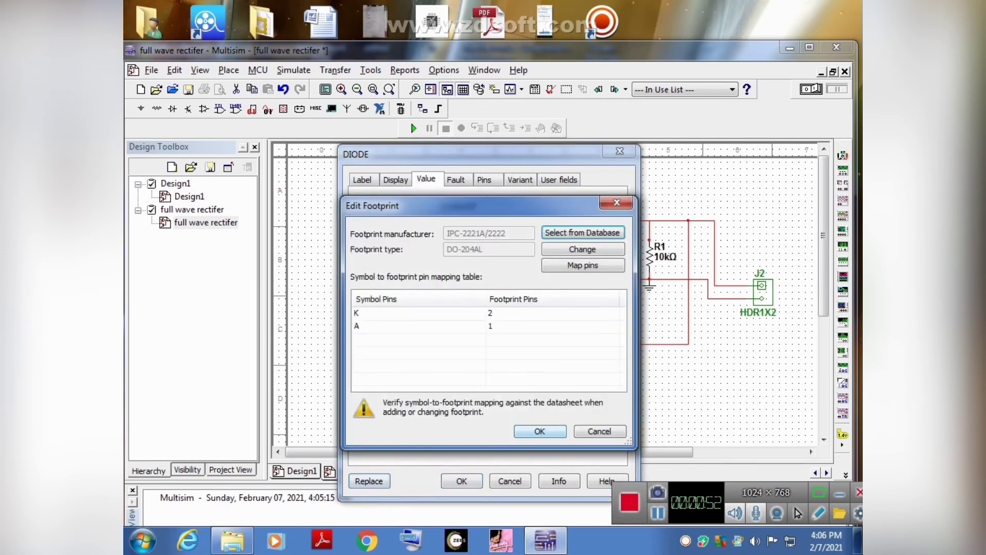
pyautogui.click(582, 233)
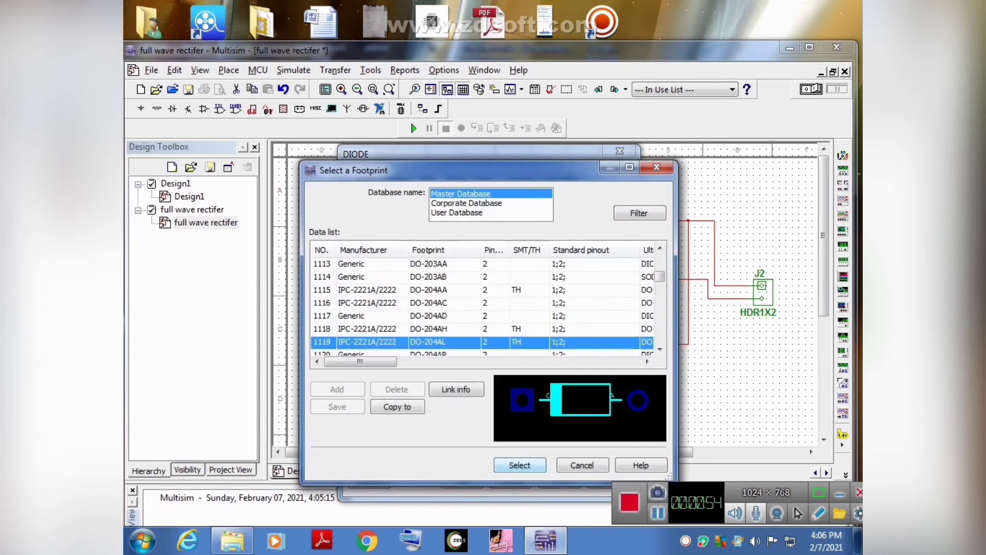
# Step: Browse the Master Database footprints for diode D1, previewing entries such as DO-204AD, DMP-16 and E20A
pyautogui.click(429, 316)
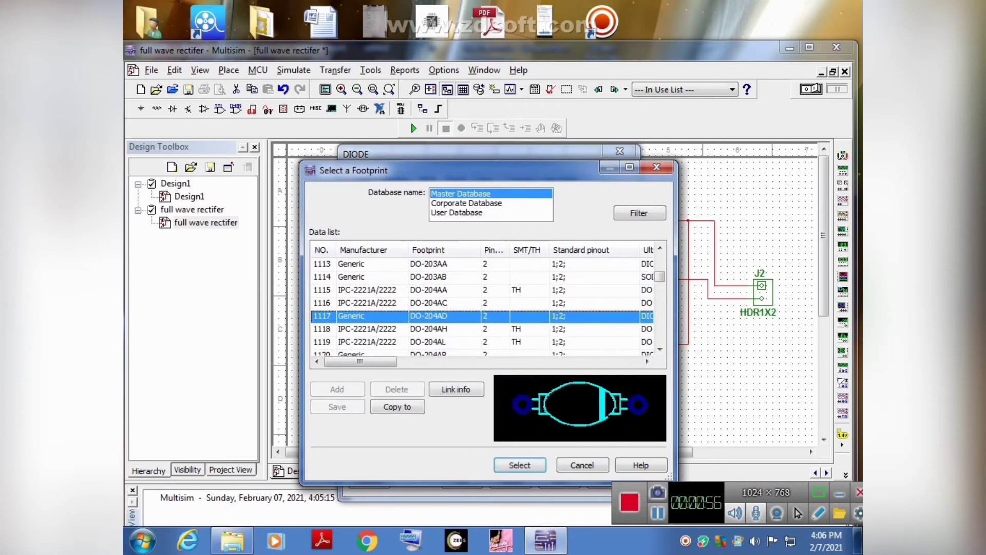
pyautogui.scroll(2, 429, 316)
pyautogui.scroll(-1, 429, 316)
pyautogui.scroll(2, 429, 316)
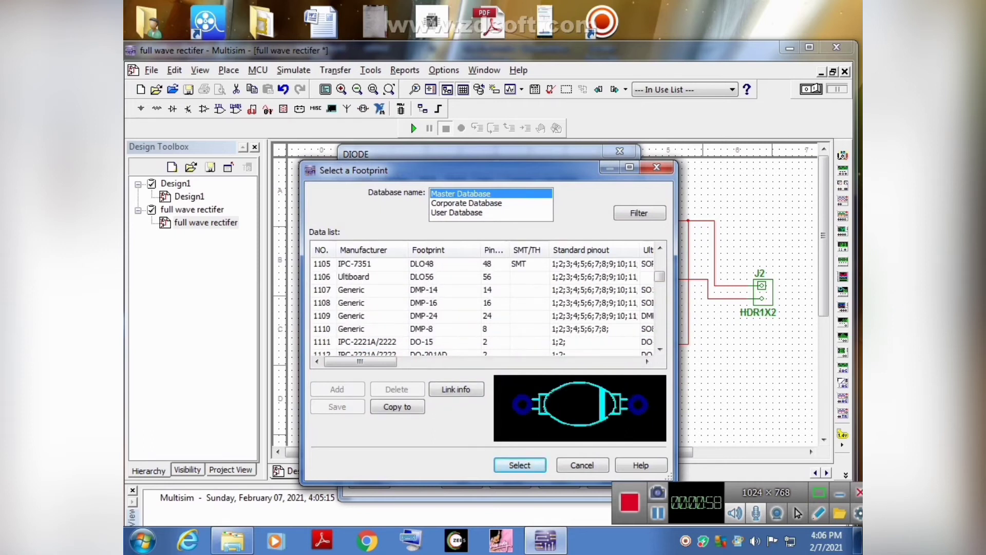
pyautogui.scroll(2, 485, 308)
pyautogui.scroll(5, 486, 308)
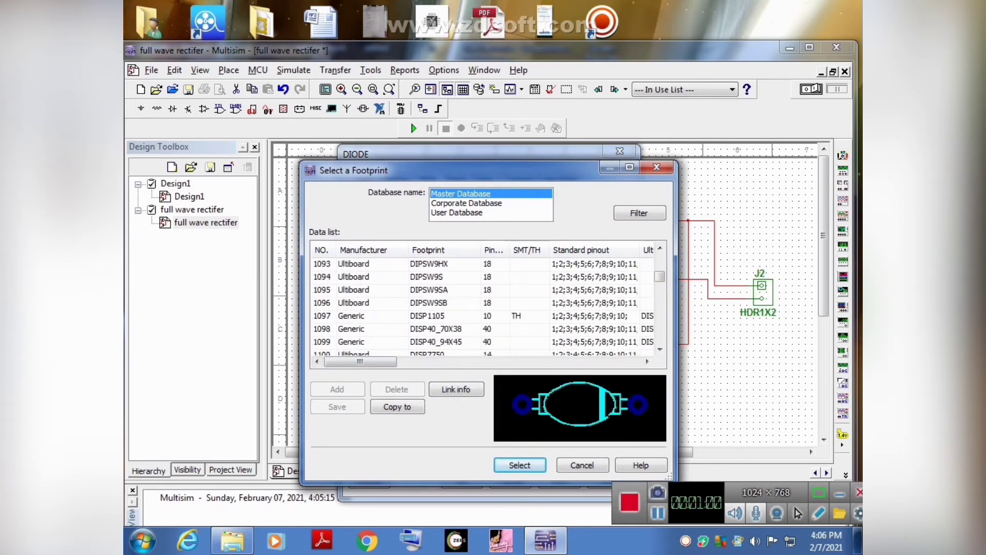
pyautogui.scroll(-6, 486, 308)
pyautogui.click(427, 342)
pyautogui.scroll(-1, 426, 342)
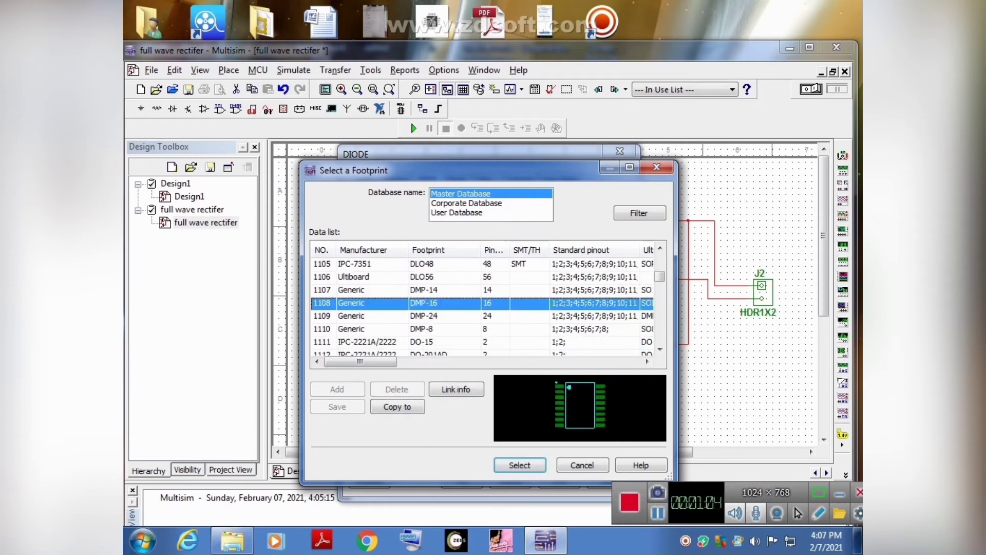
pyautogui.scroll(-5, 426, 341)
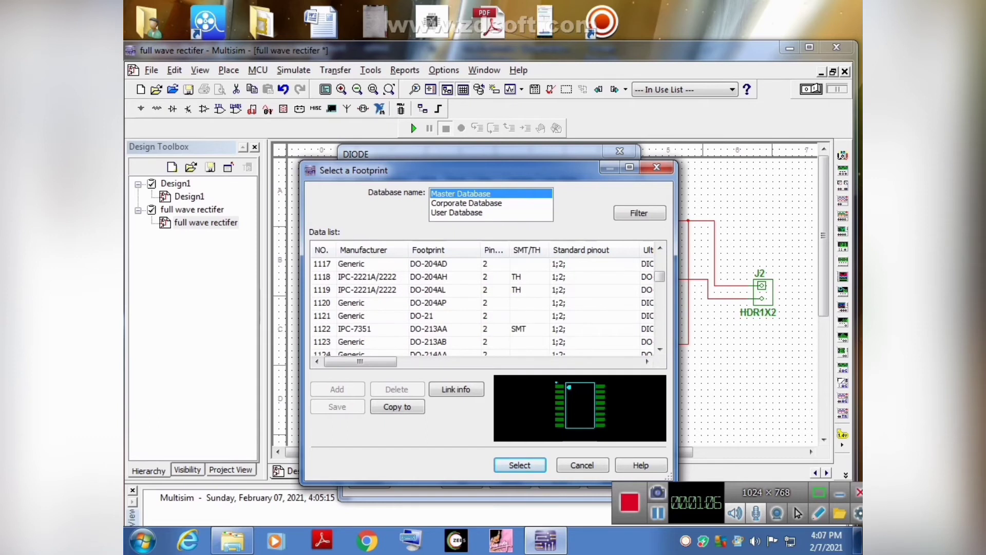
pyautogui.scroll(-1, 426, 341)
pyautogui.click(426, 315)
pyautogui.scroll(-4, 426, 315)
pyautogui.scroll(-5, 488, 308)
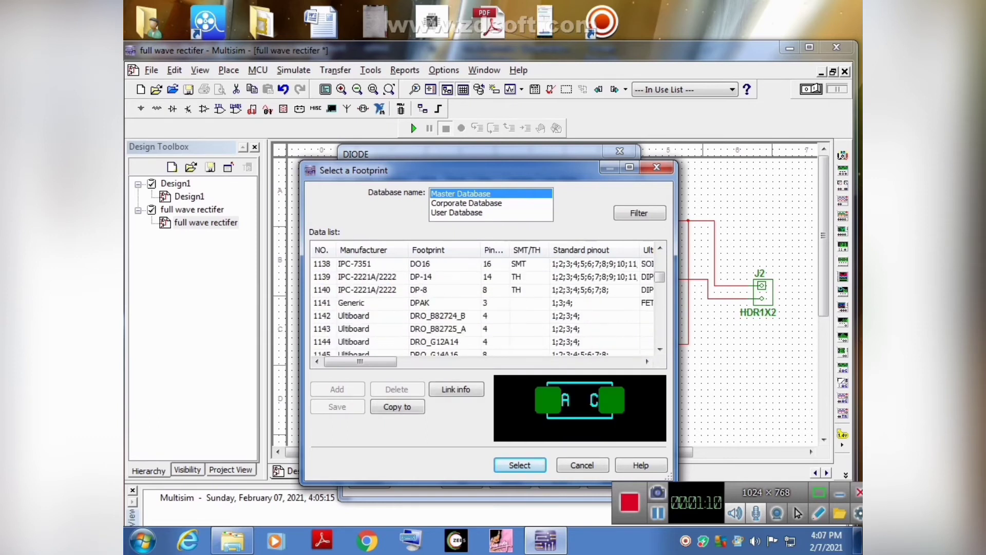
pyautogui.scroll(-6, 431, 329)
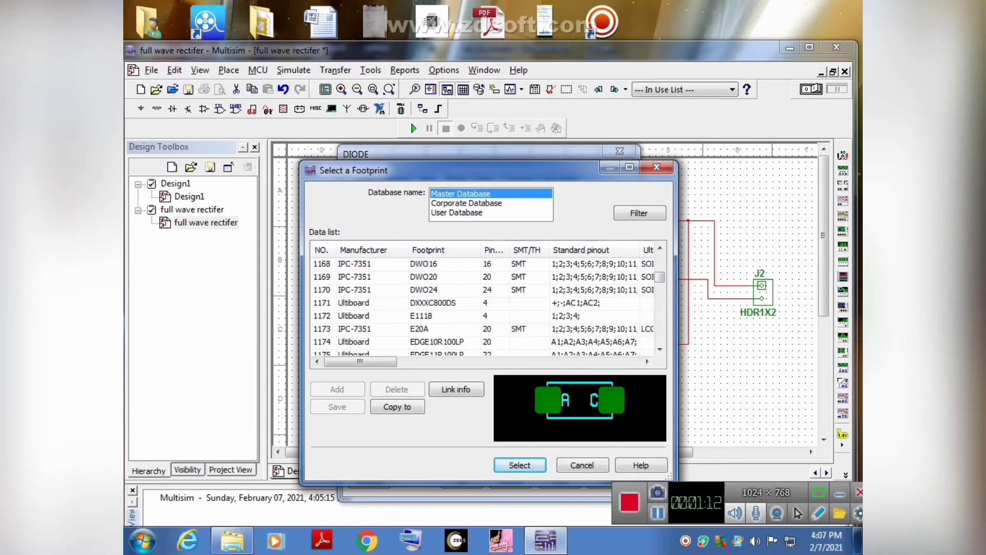
pyautogui.click(431, 329)
# Step: Set diode D1's footprint to the Generic $P_ELKO_E from the Master Database and apply the component properties
pyautogui.scroll(6, 431, 329)
pyautogui.scroll(12, 482, 309)
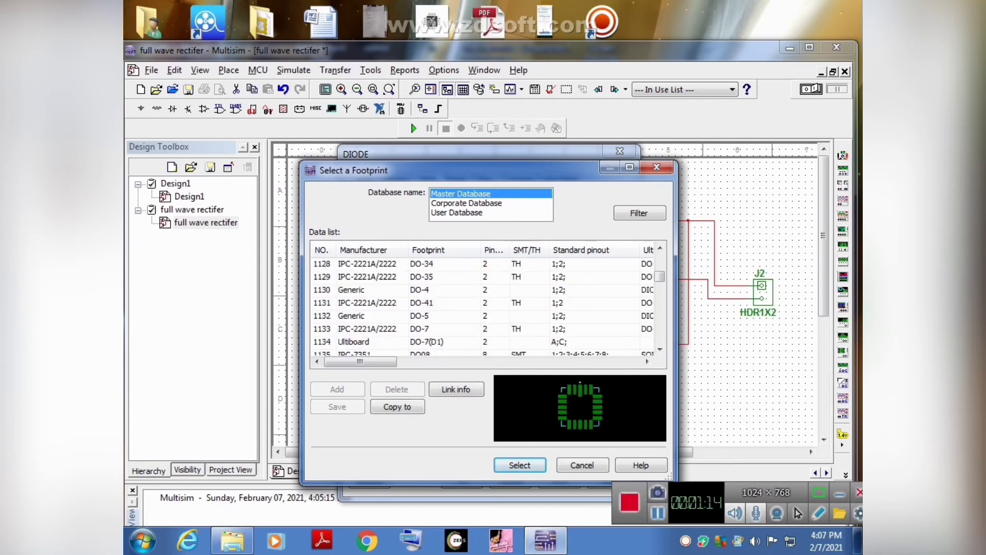
pyautogui.scroll(20, 483, 309)
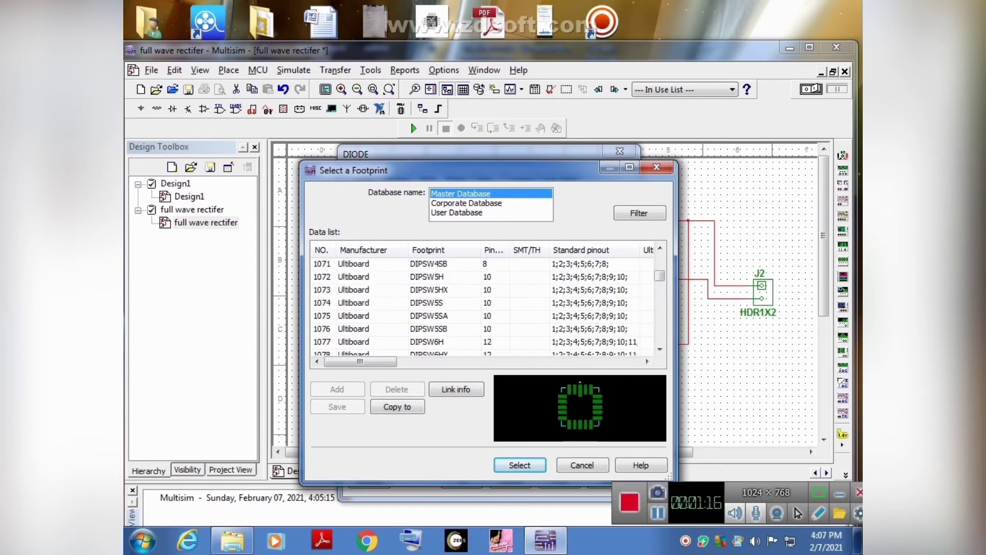
pyautogui.scroll(20, 483, 308)
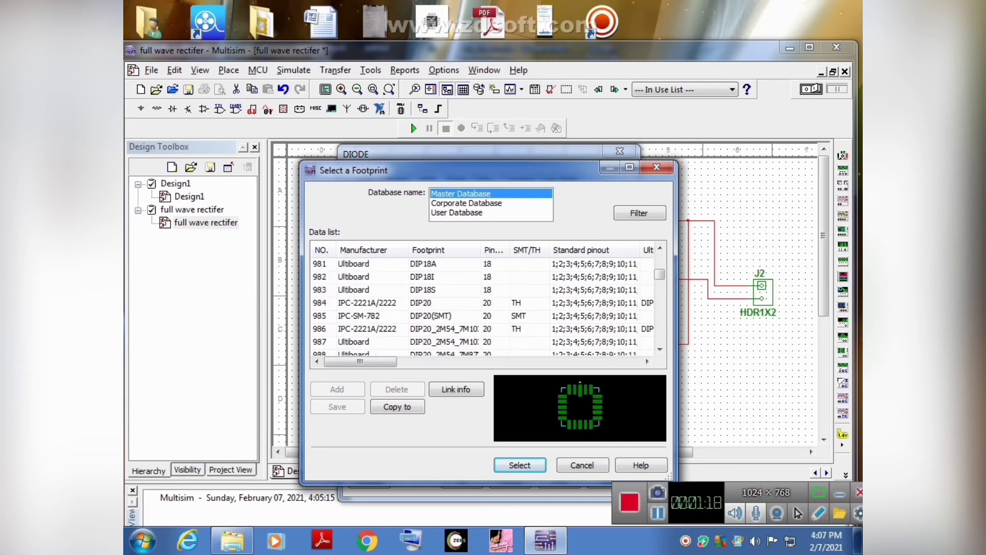
pyautogui.scroll(19, 483, 308)
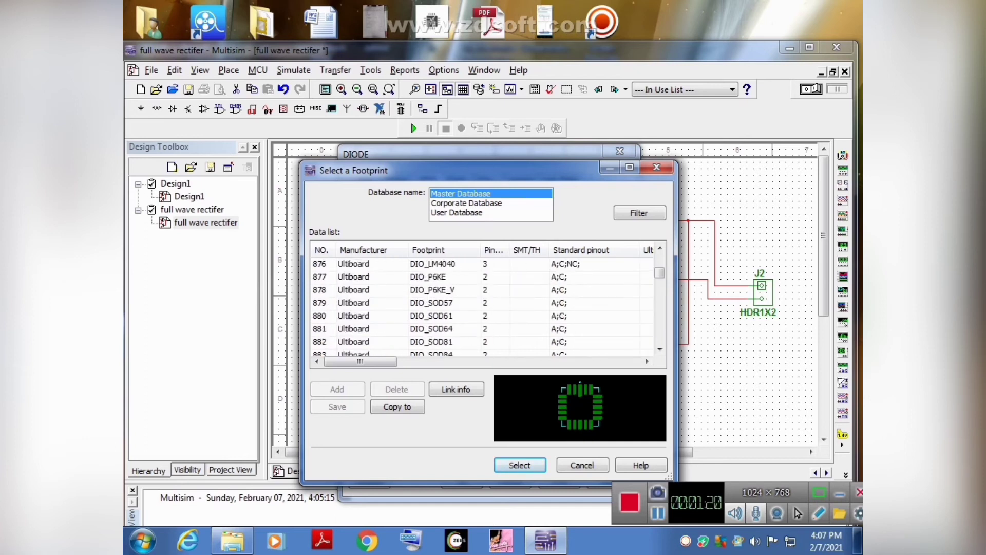
pyautogui.moveTo(659, 273); pyautogui.dragTo(660, 260)
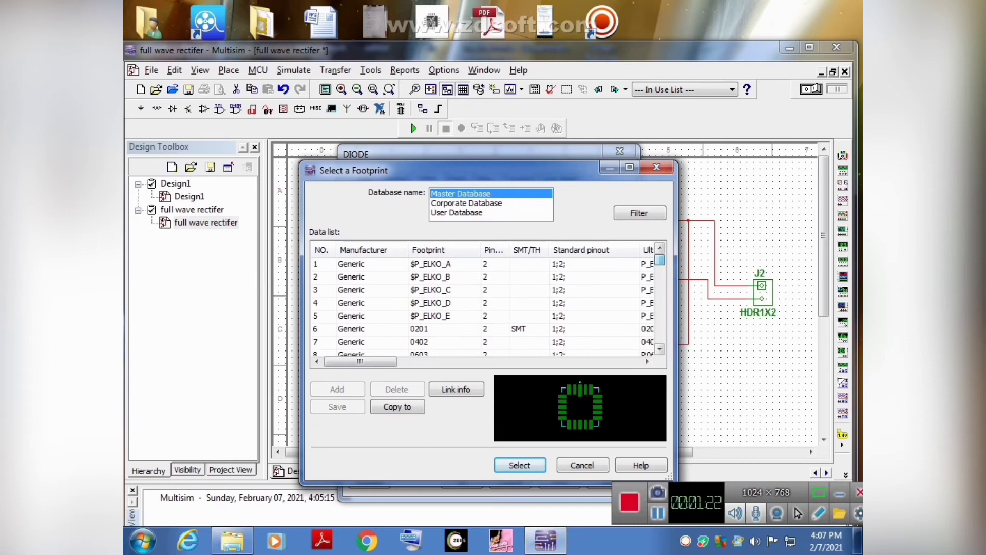
pyautogui.click(431, 330)
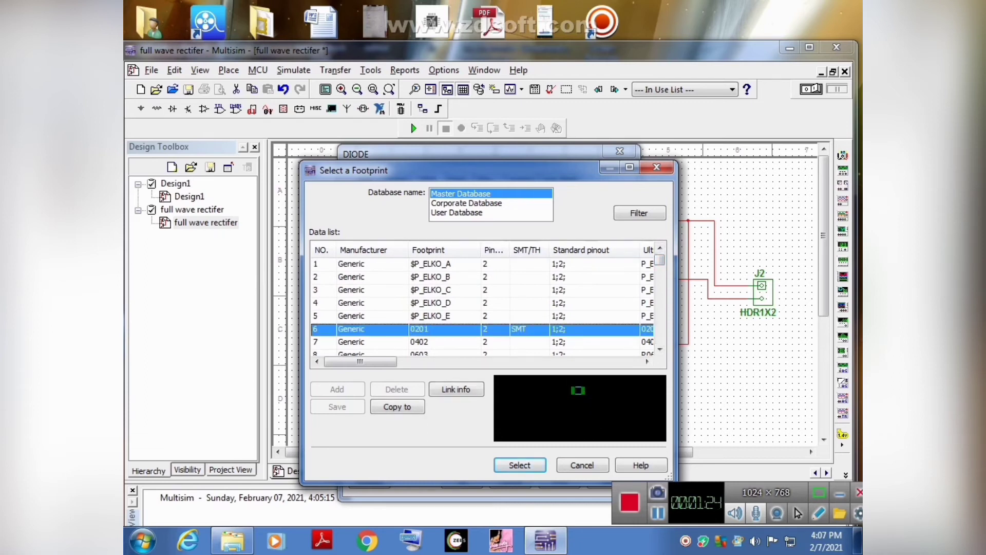
pyautogui.click(430, 316)
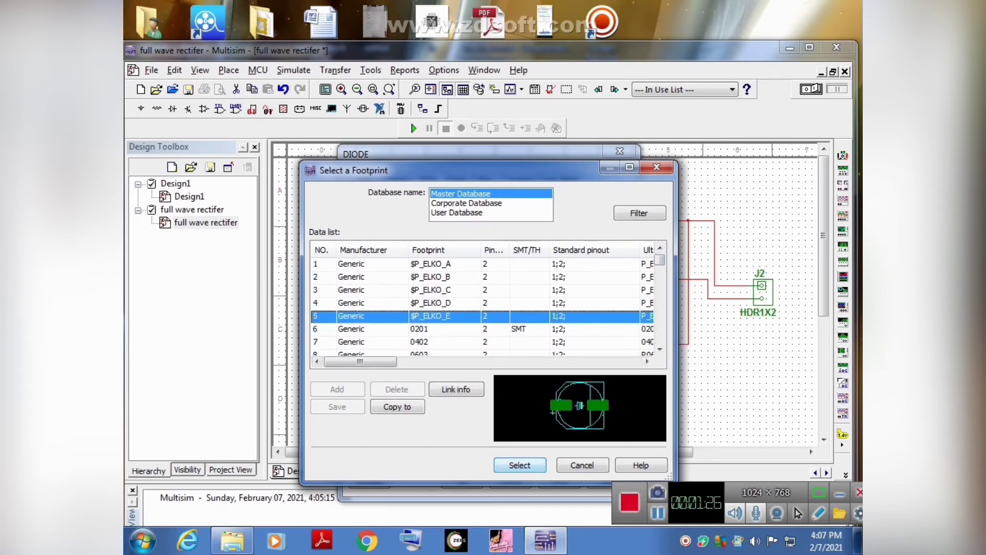
pyautogui.click(519, 465)
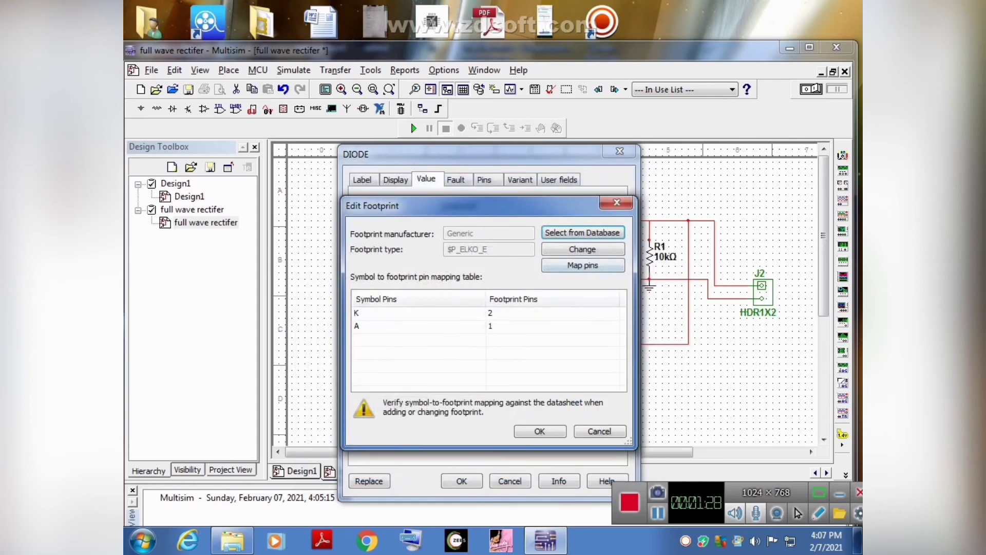
pyautogui.click(540, 431)
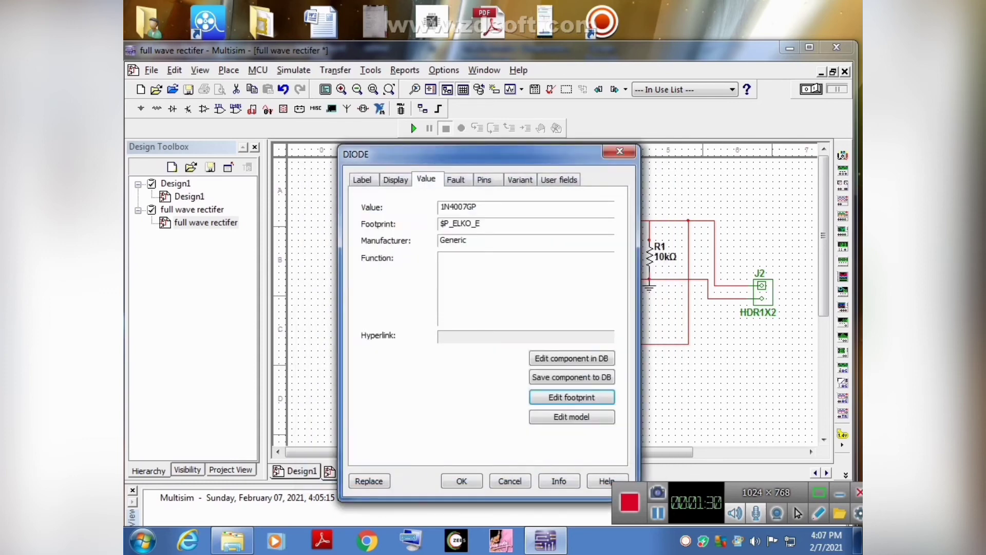
pyautogui.click(462, 481)
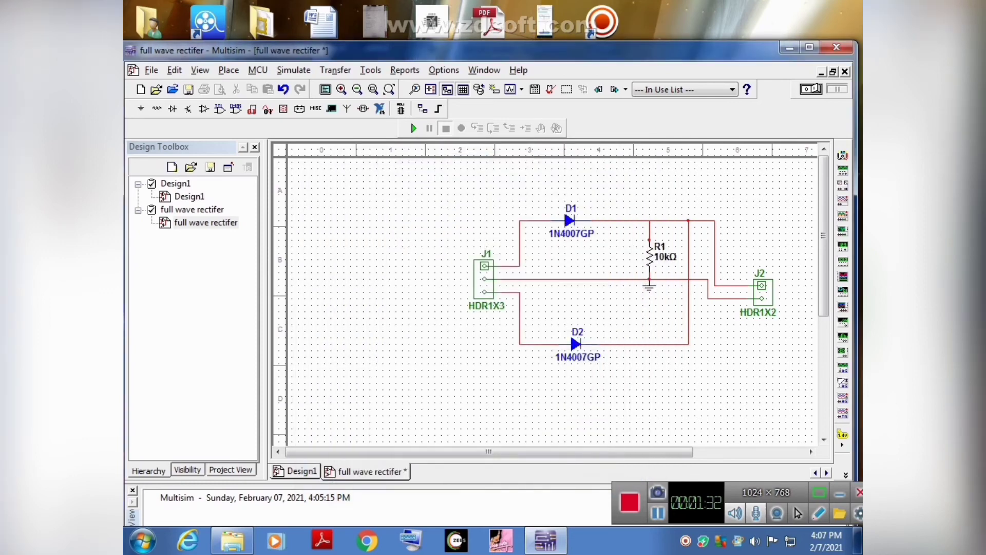
# Step: Open the database footprint selection for resistor R1
pyautogui.click(650, 256)
pyautogui.rightClick(649, 256)
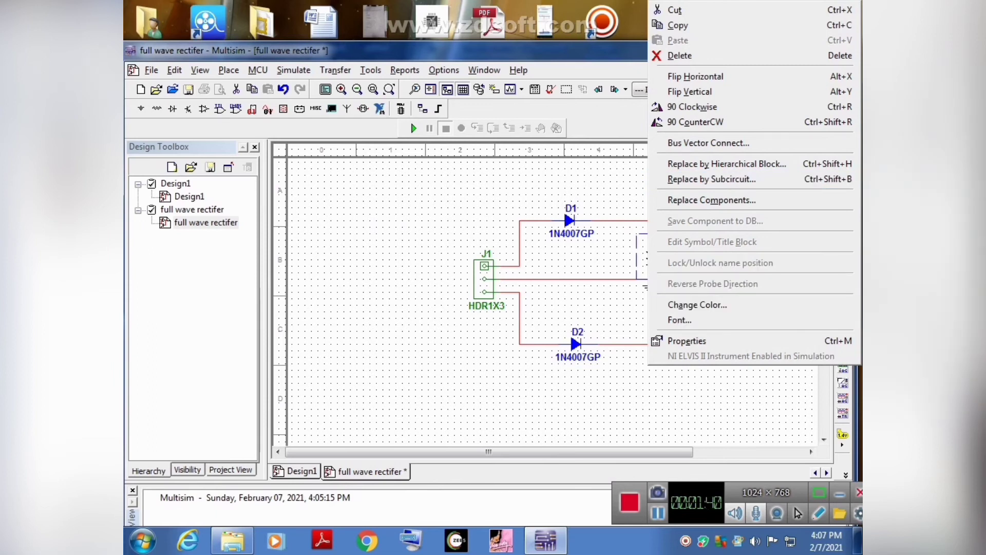
pyautogui.click(611, 255)
pyautogui.doubleClick(650, 257)
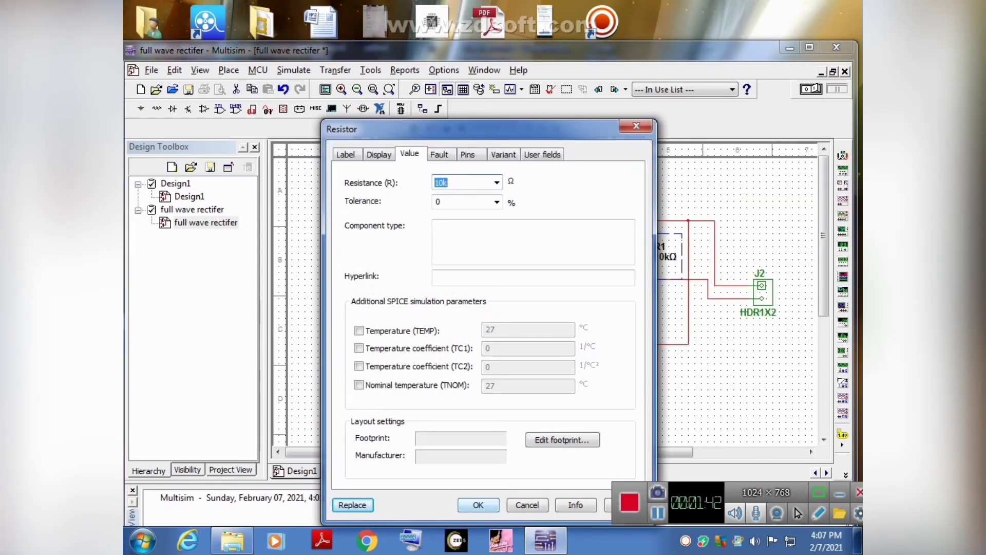
pyautogui.click(555, 437)
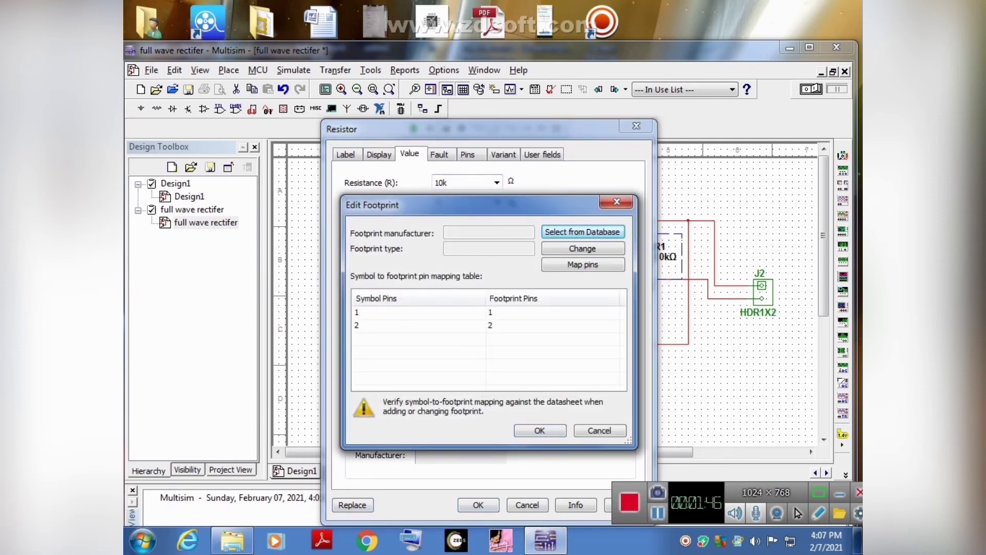
pyautogui.click(582, 232)
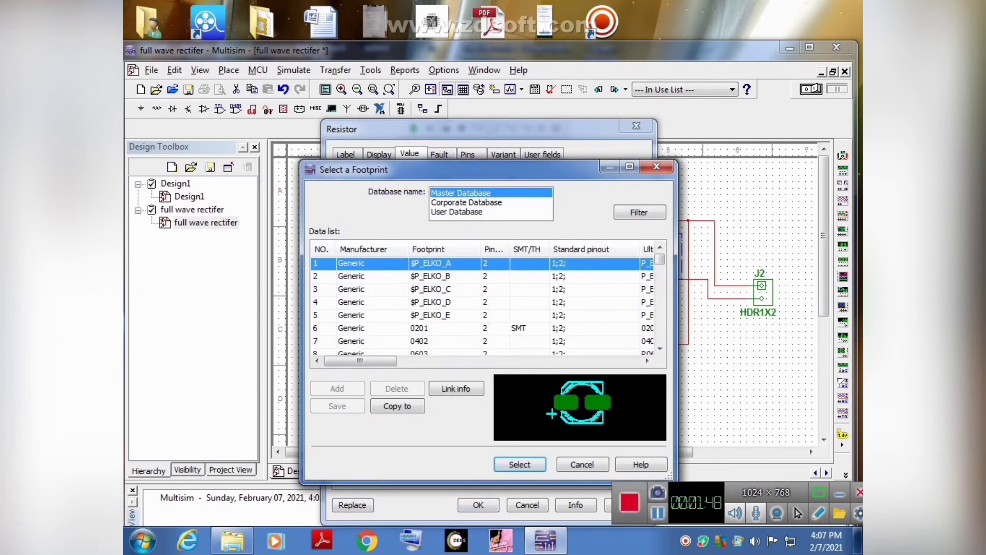
# Step: Compare the first footprints in the Master Database and assign the Generic $P_ELKO_A to resistor R1, applying its properties
pyautogui.click(431, 341)
pyautogui.scroll(-1, 431, 341)
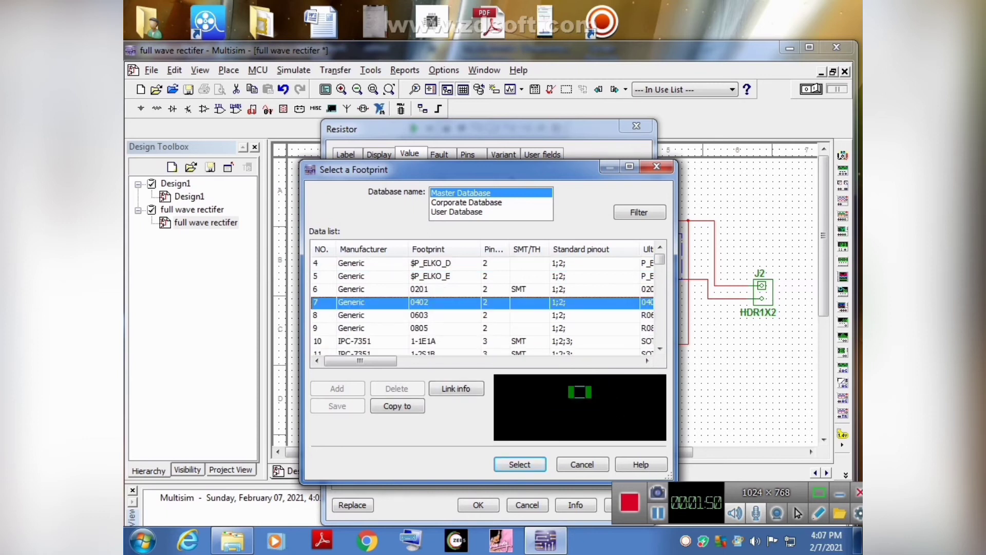
pyautogui.click(430, 340)
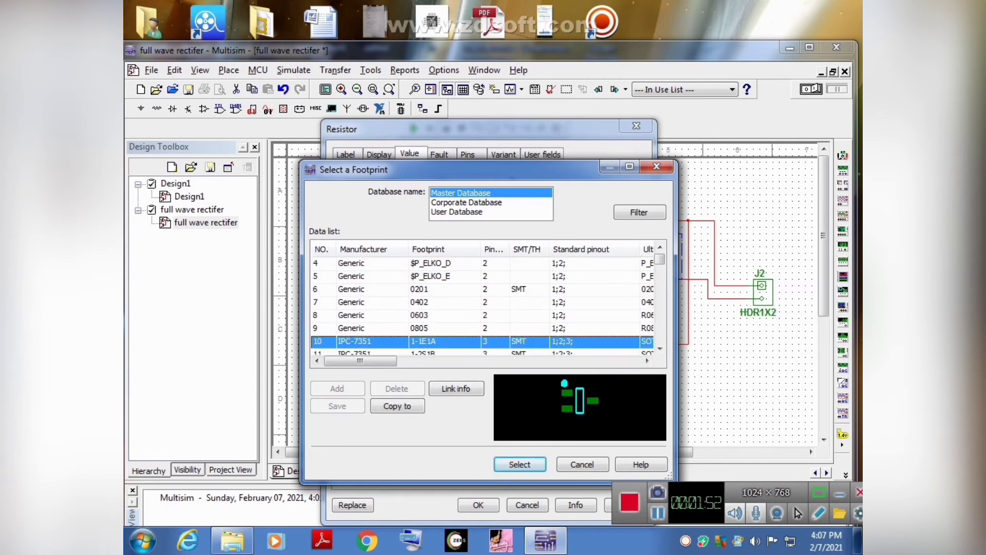
pyautogui.click(430, 289)
pyautogui.click(430, 263)
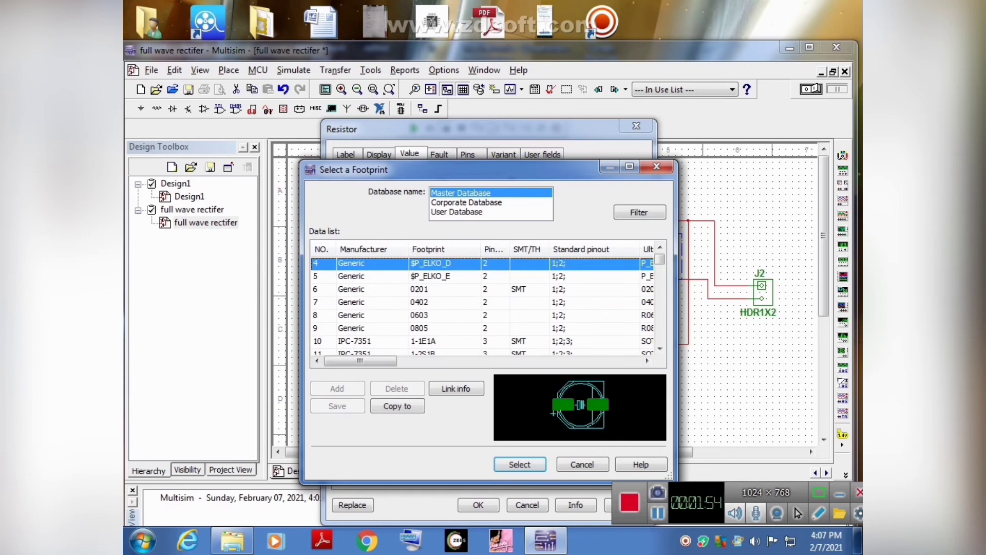
pyautogui.scroll(1, 483, 303)
pyautogui.click(431, 289)
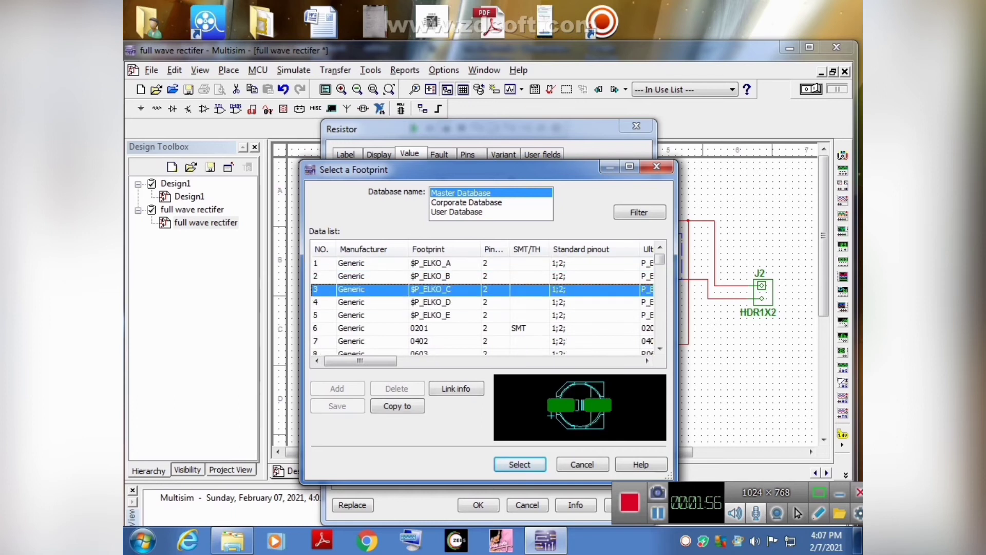
pyautogui.click(430, 262)
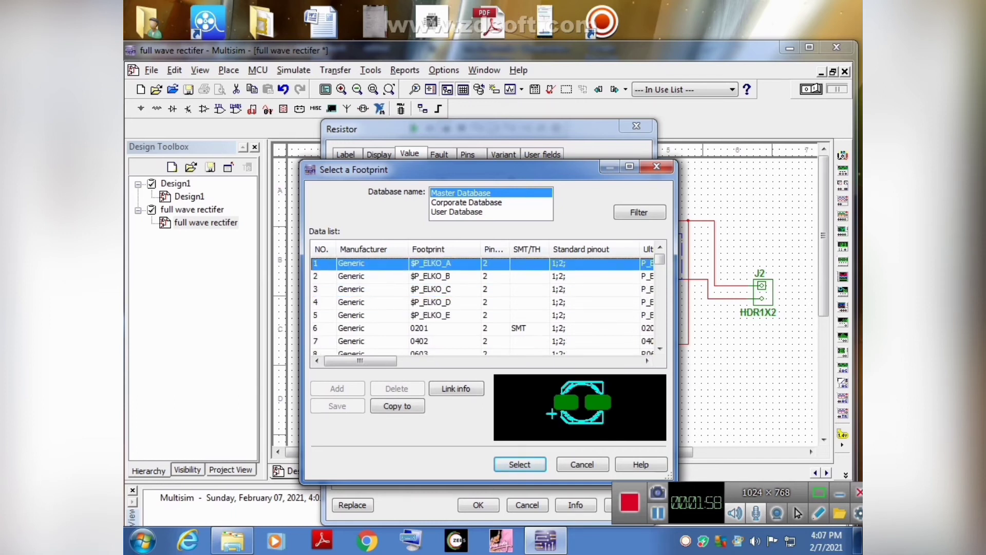
pyautogui.click(520, 464)
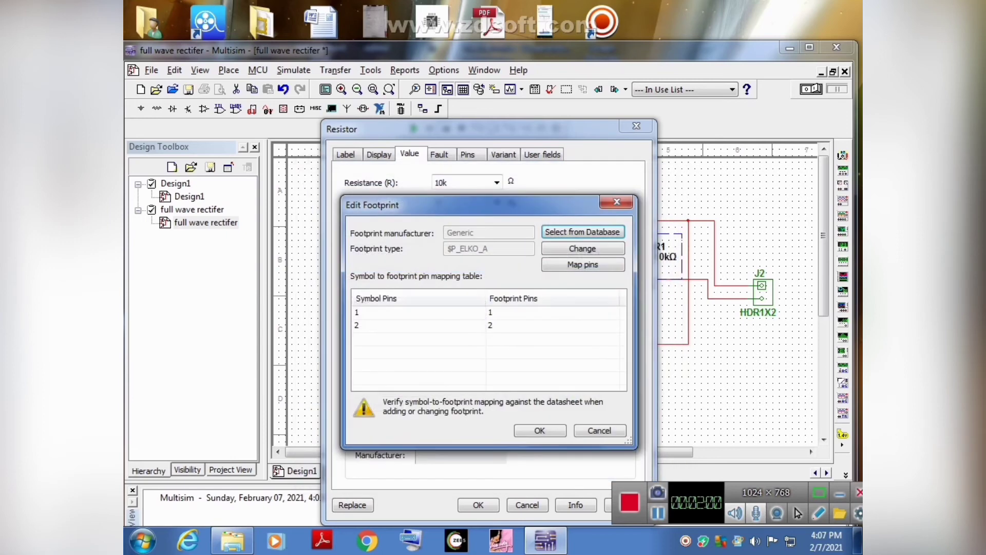
pyautogui.press('Return')
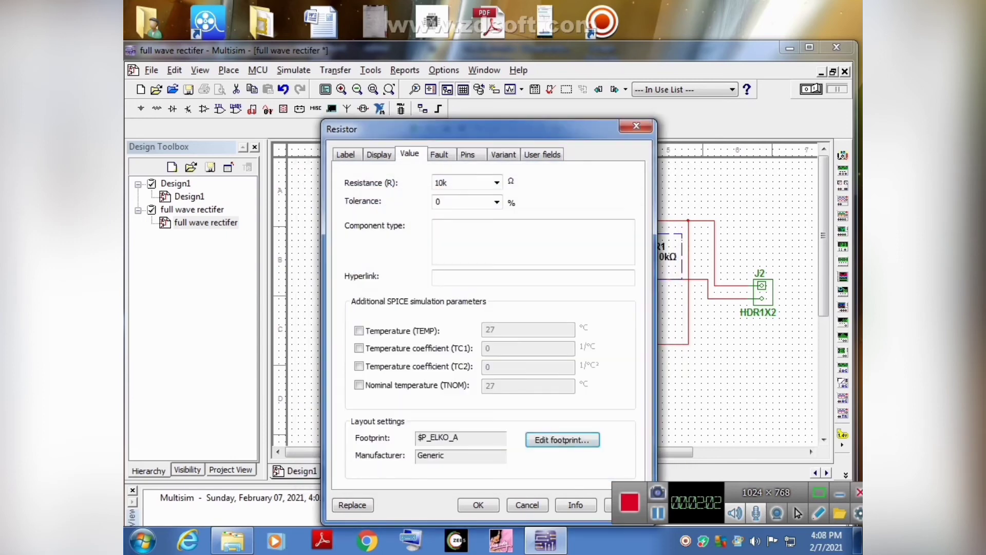
pyautogui.press('Return')
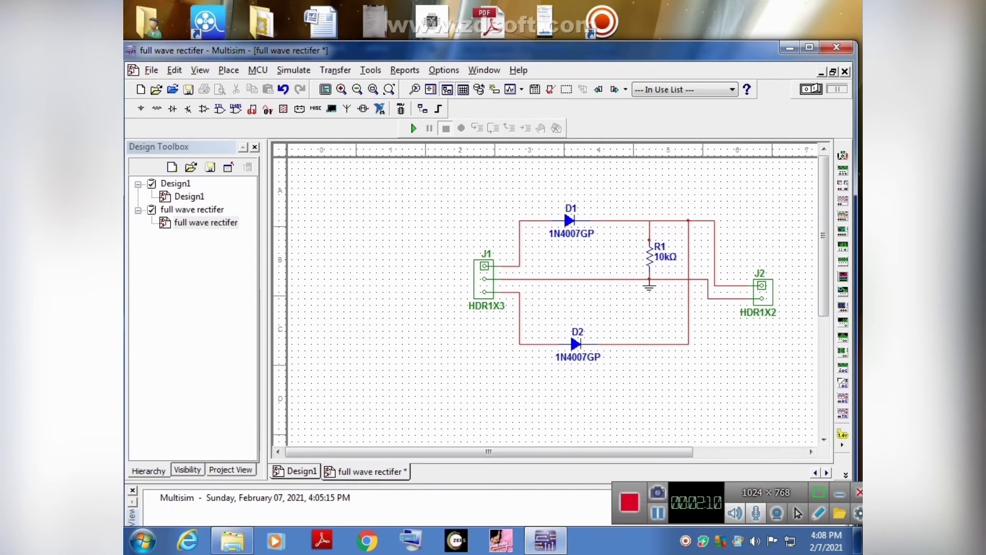
# Step: Transfer the schematic to Ultiboard, replacing the existing "full wave rectifer" .ewnet file, and import all netlist items into the evaluation version's layout
pyautogui.click(336, 70)
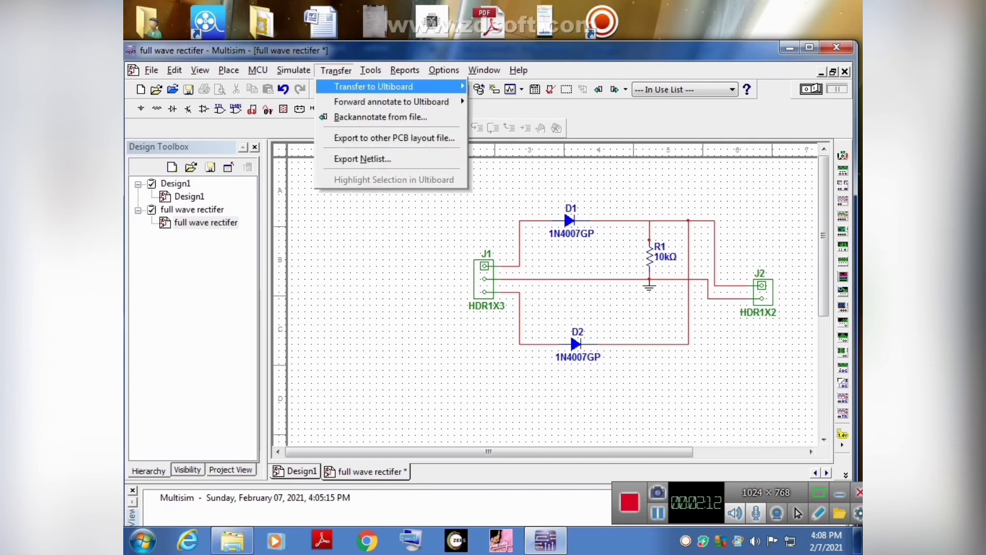
pyautogui.moveTo(390, 87)
pyautogui.click(534, 86)
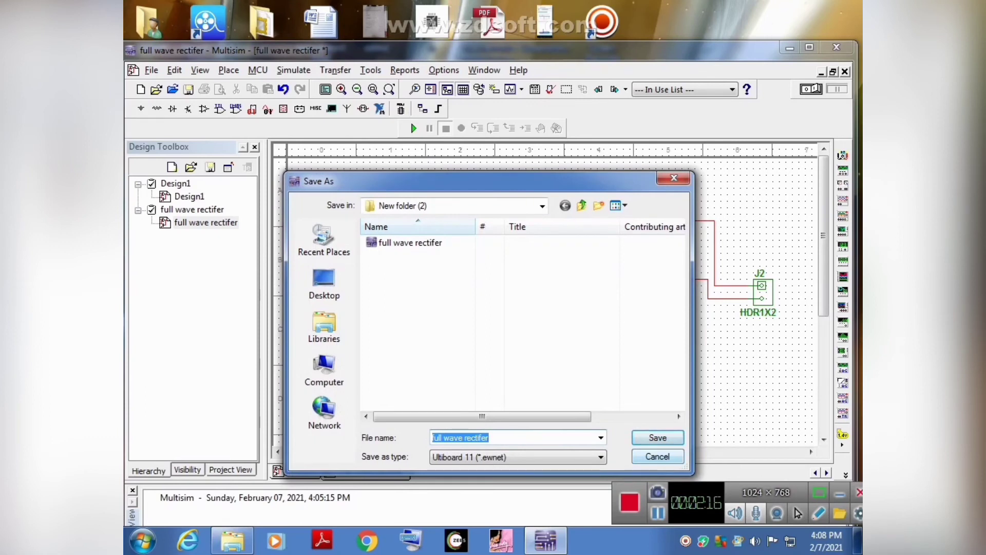
pyautogui.press('Return')
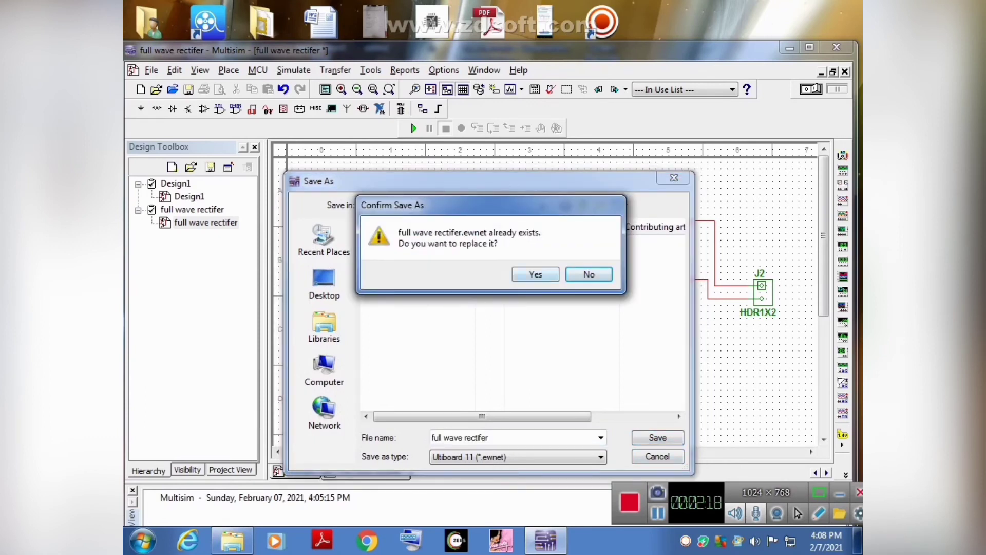
pyautogui.press('y')
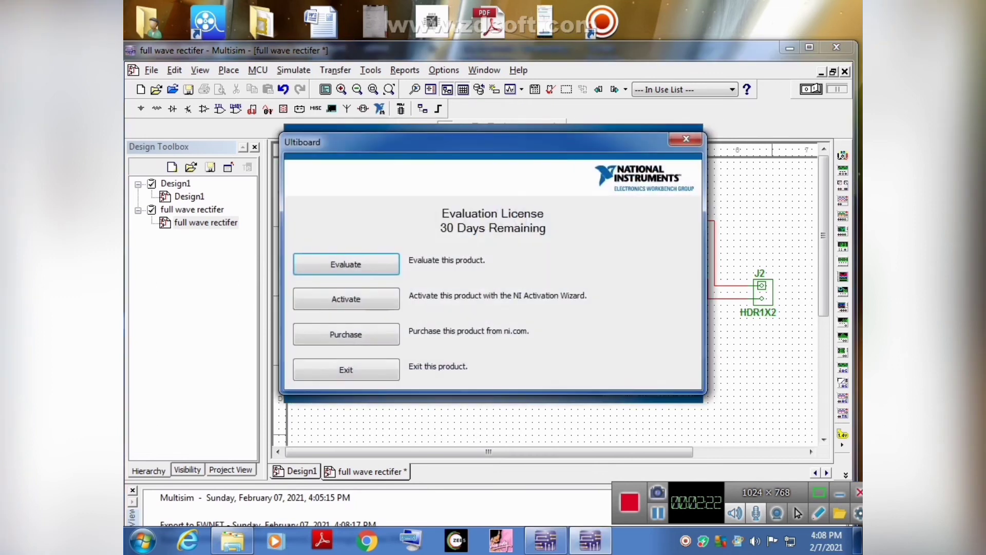
pyautogui.press('Return')
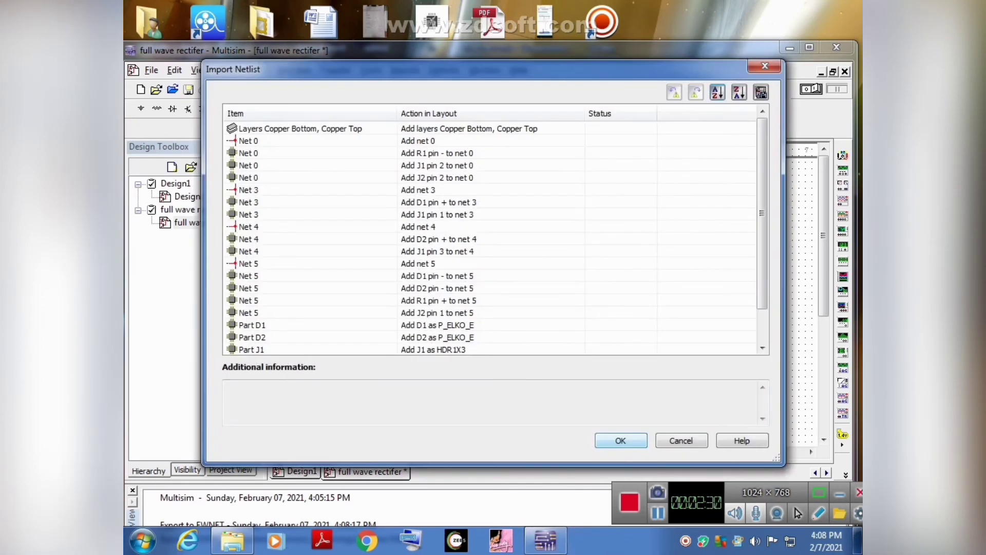
pyautogui.press('Return')
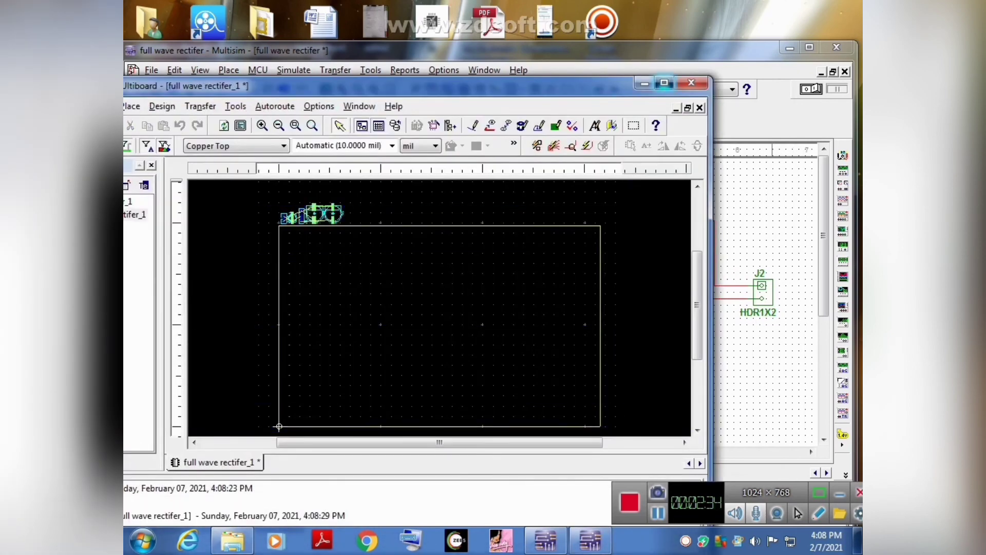
# Step: Maximize the layout window and move diodes D1 and D2 onto the board's right half, with D1 above D2
pyautogui.click(664, 83)
pyautogui.moveTo(436, 140); pyautogui.dragTo(639, 203)
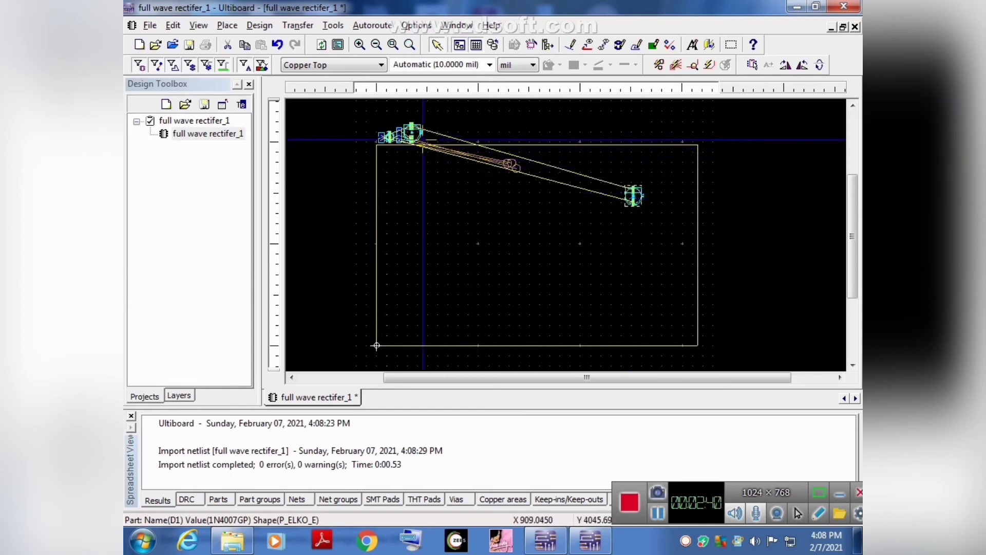
pyautogui.moveTo(422, 139); pyautogui.dragTo(649, 293)
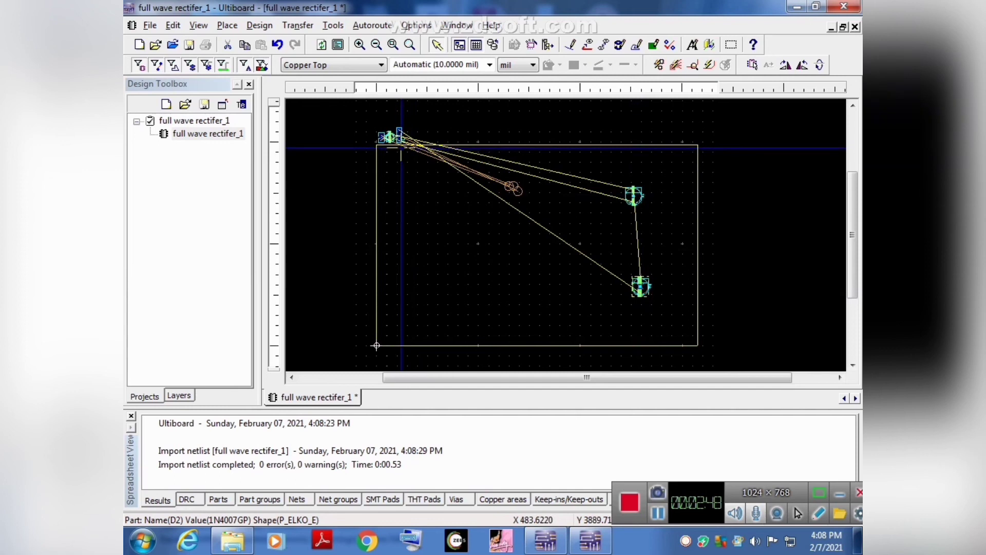
# Step: Move header J1 near the board's right edge between the two diodes, and resistor R1 to about the board's centre
pyautogui.moveTo(401, 142)
pyautogui.mouseDown()
pyautogui.moveTo(427, 179)
pyautogui.moveTo(495, 224)
pyautogui.moveTo(547, 235)
pyautogui.moveTo(400, 132)
pyautogui.moveTo(462, 189)
pyautogui.moveTo(403, 134)
pyautogui.mouseUp()
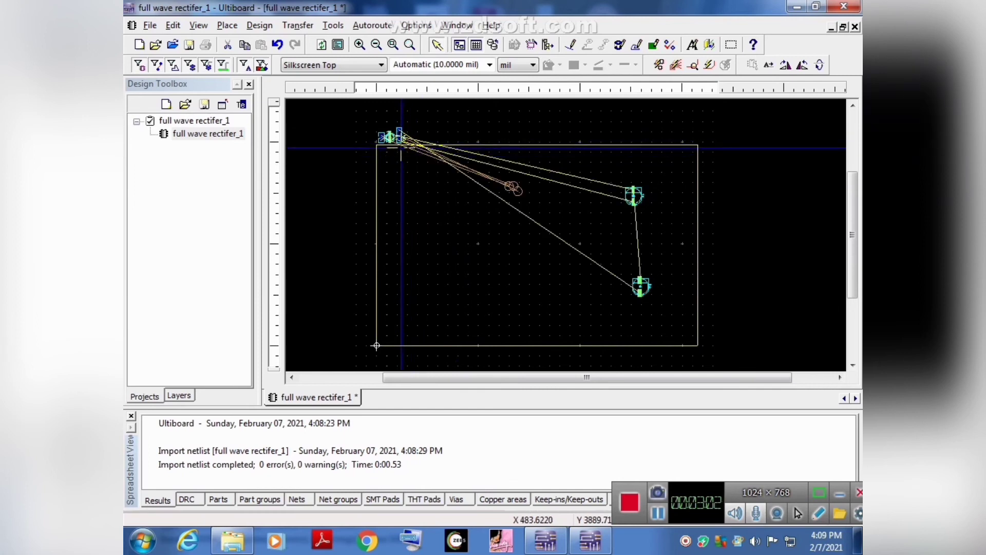
pyautogui.click(399, 137)
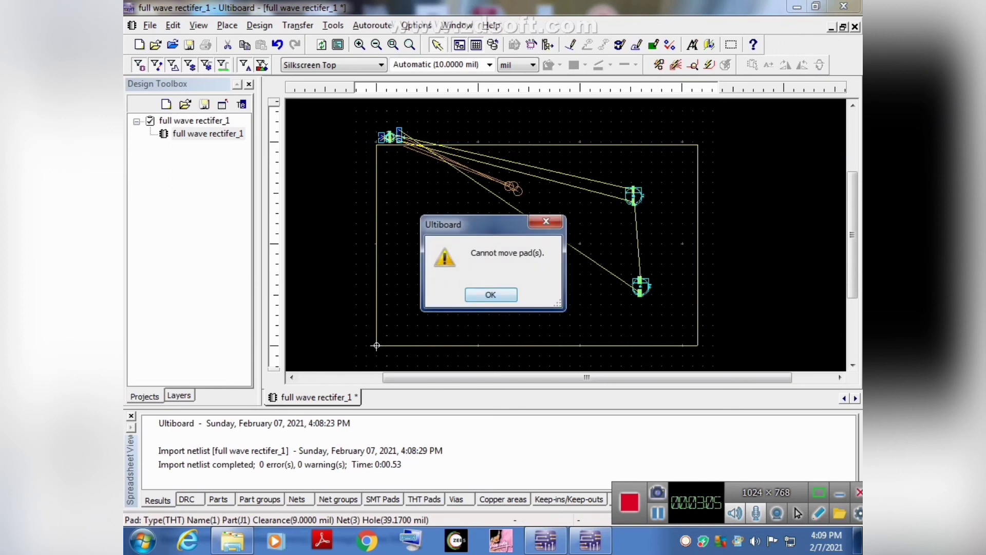
pyautogui.click(546, 221)
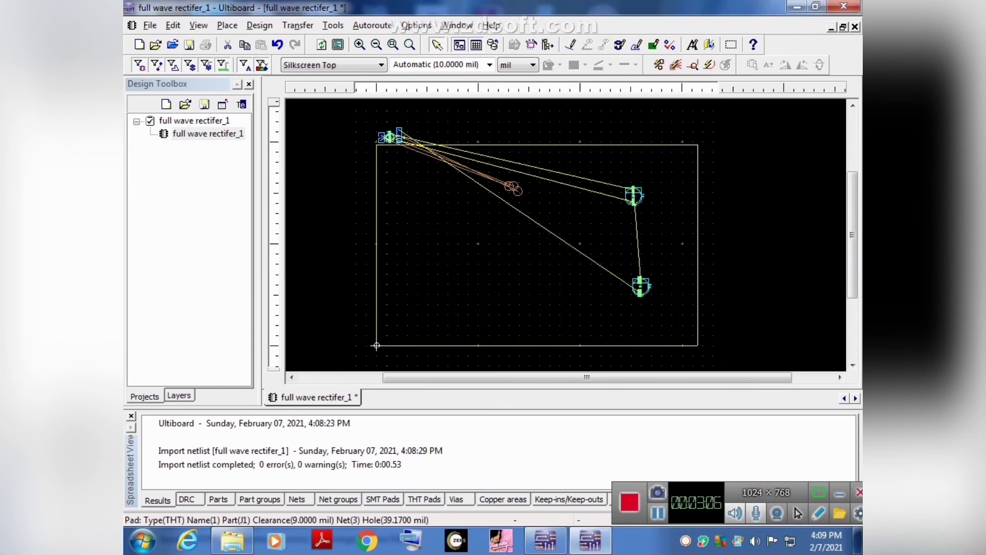
pyautogui.moveTo(395, 137); pyautogui.dragTo(677, 236)
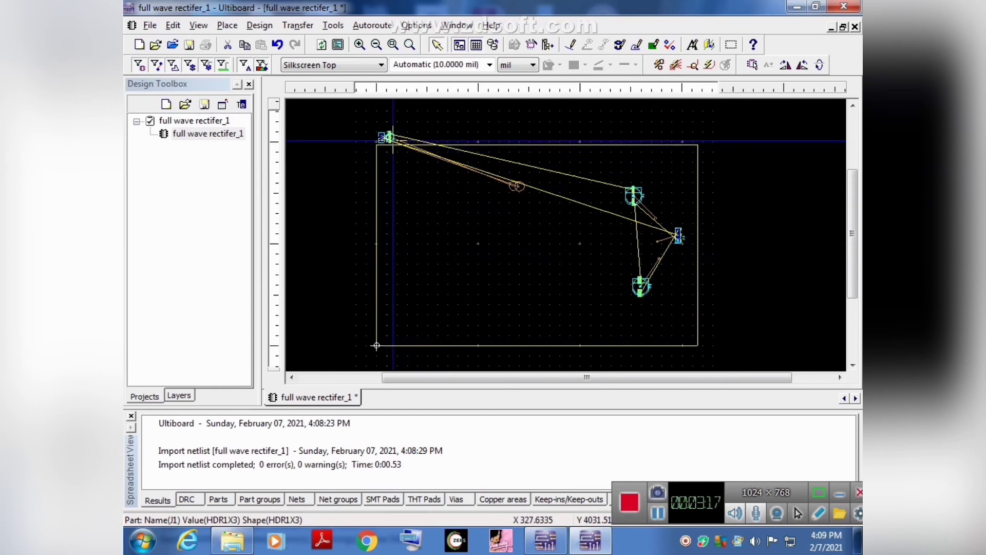
pyautogui.moveTo(388, 137); pyautogui.dragTo(555, 232)
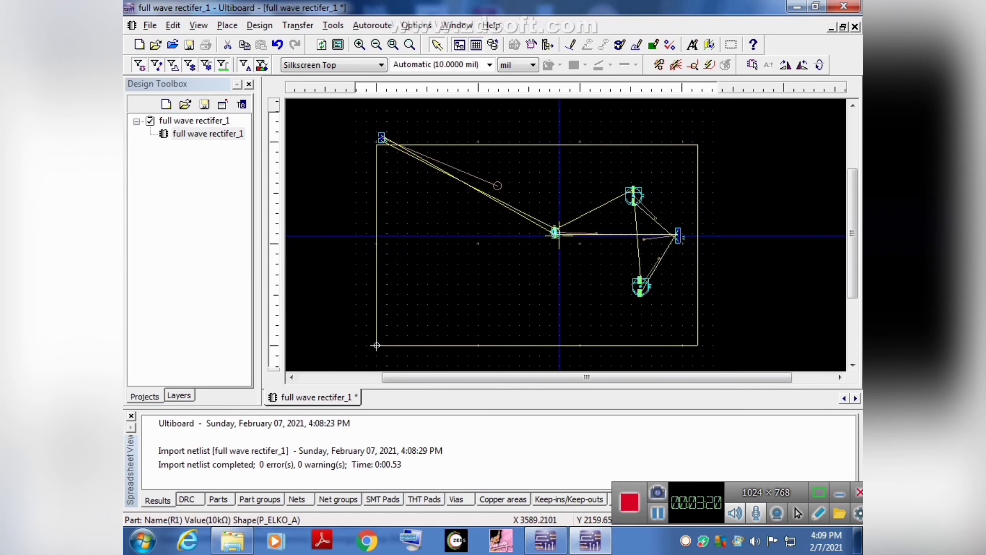
# Step: Try to move header J2 onto the board, and undo the accidental move of its label
pyautogui.moveTo(384, 142); pyautogui.dragTo(431, 229)
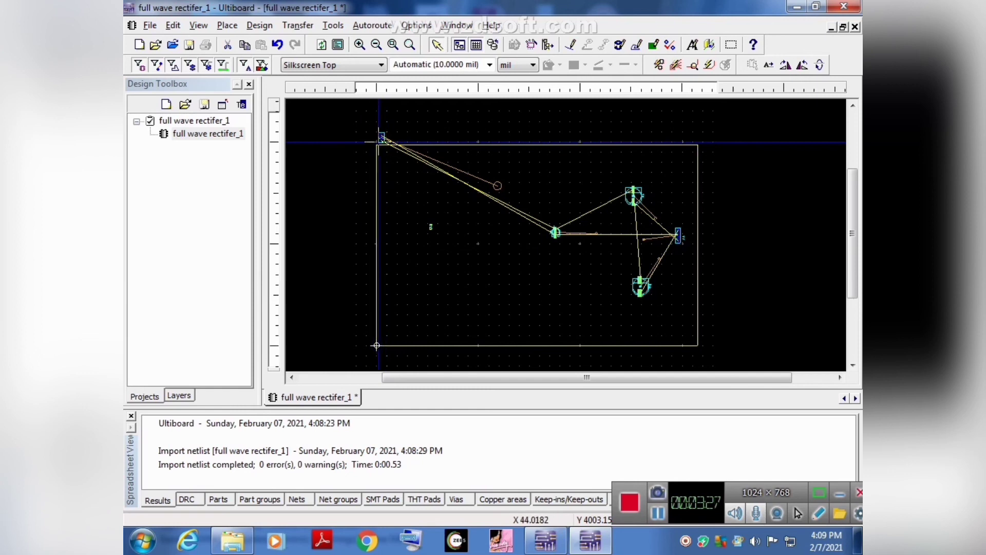
pyautogui.click(380, 138)
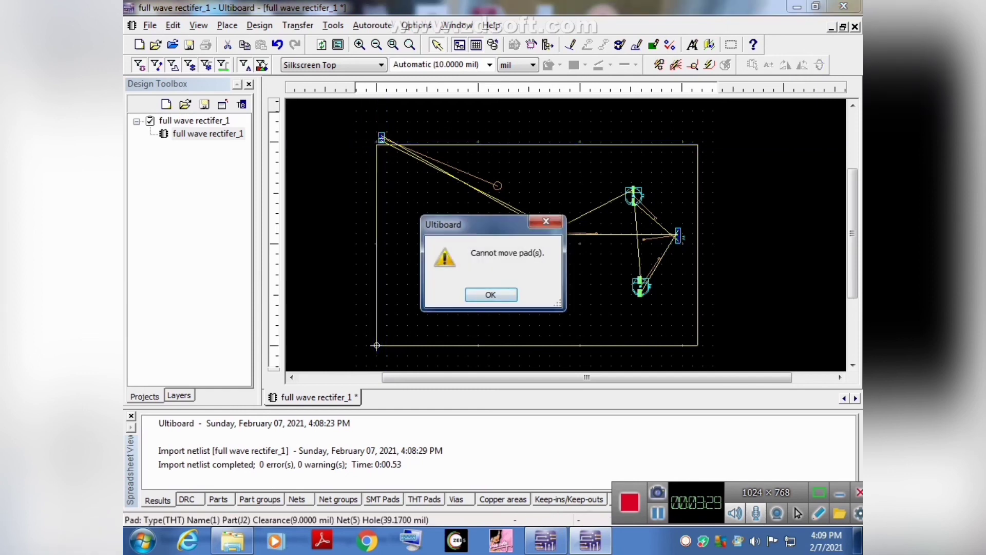
pyautogui.click(546, 221)
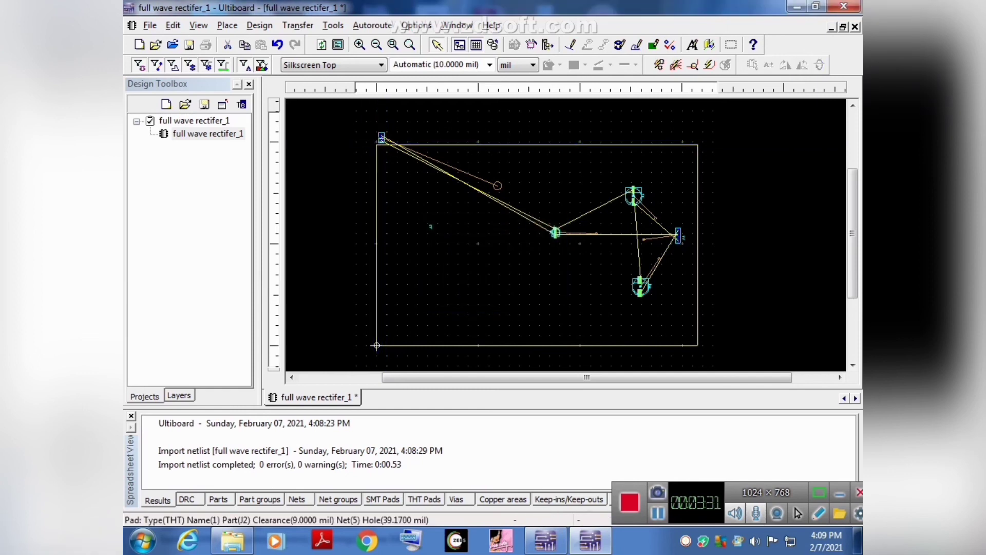
pyautogui.hotkey('ctrl', 'z')
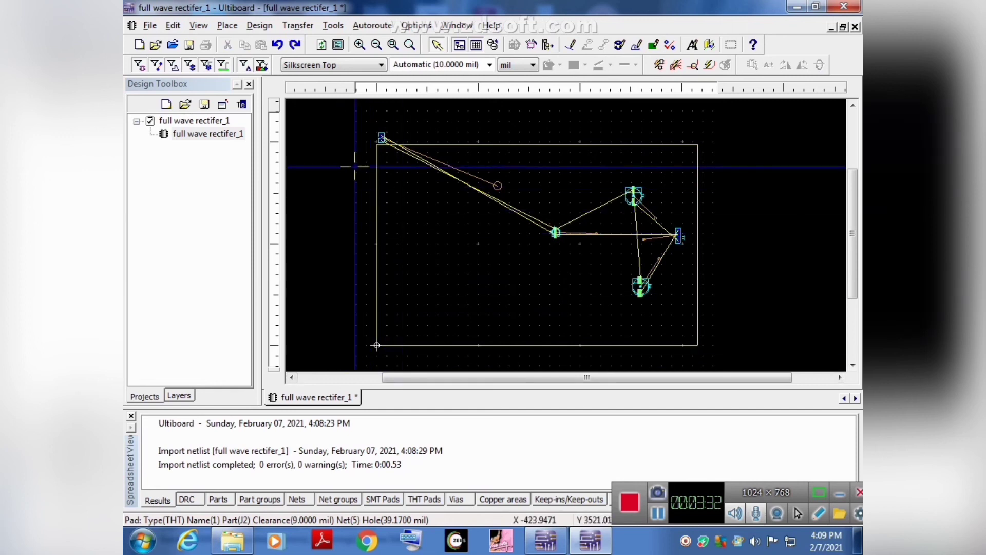
pyautogui.click(381, 139)
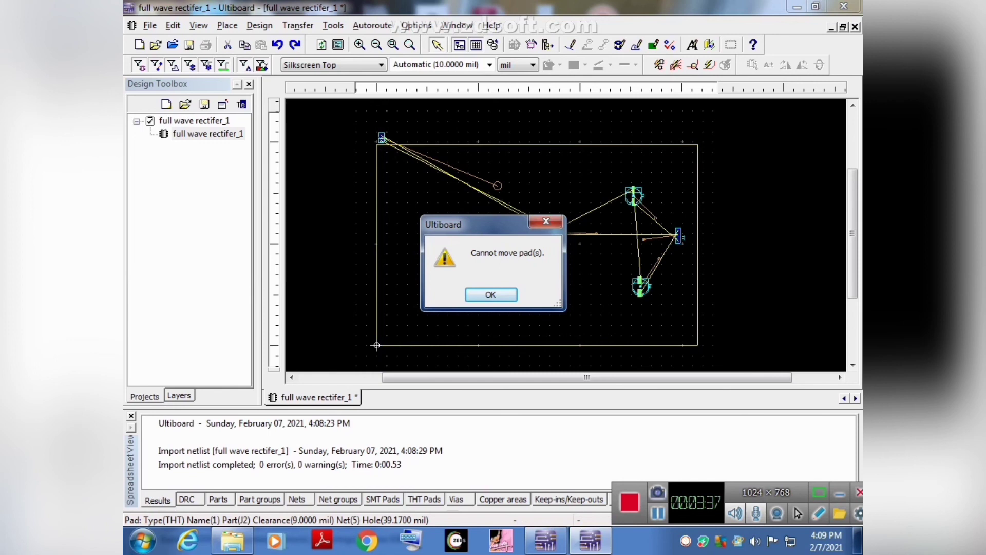
pyautogui.press('Return')
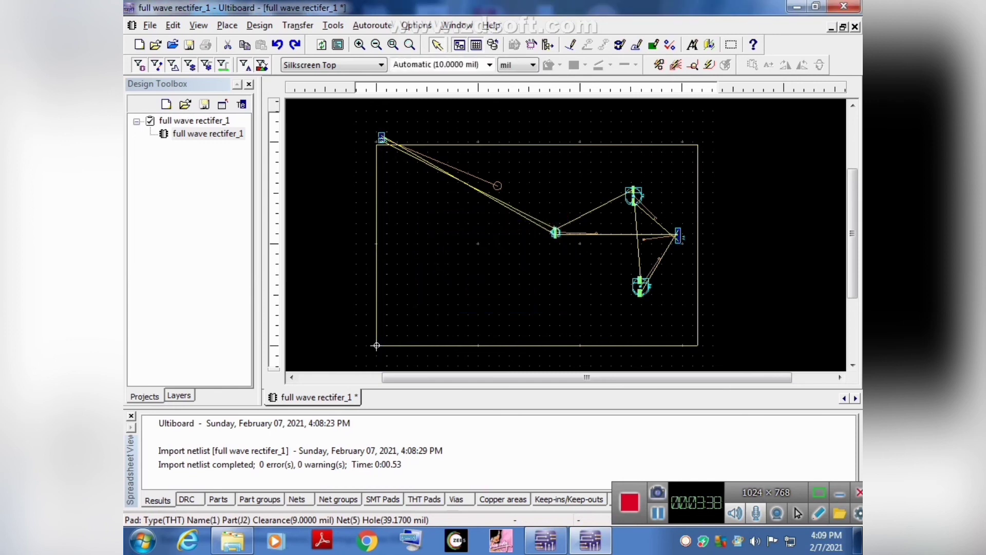
pyautogui.click(381, 138)
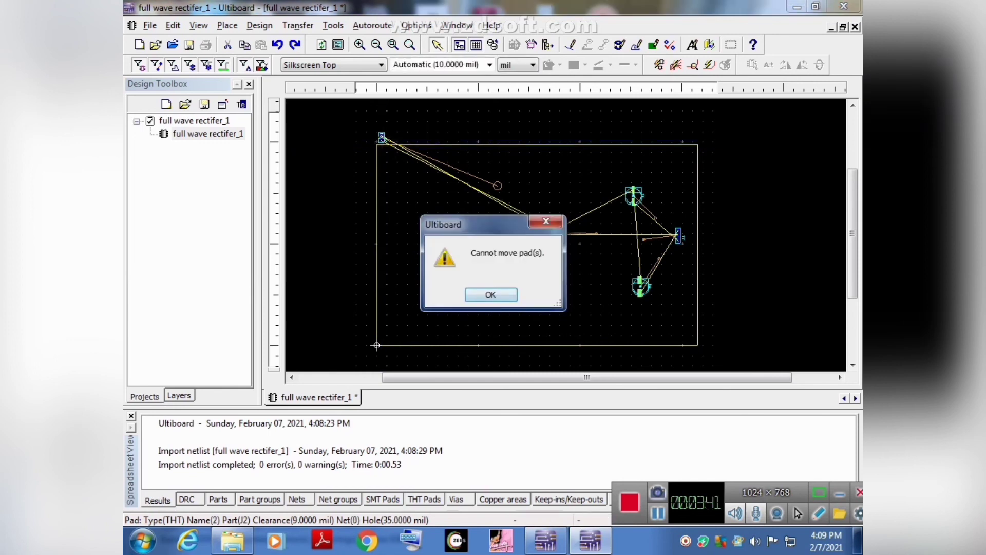
pyautogui.press('Return')
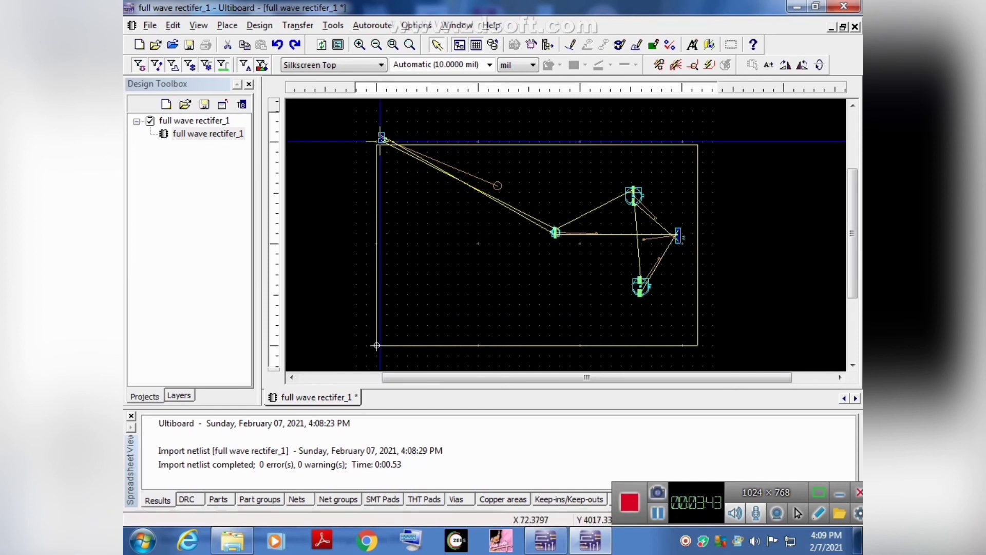
# Step: Move header J2 and its label onto the board's left half, with J2 level with resistor R1
pyautogui.moveTo(384, 142)
pyautogui.mouseDown()
pyautogui.moveTo(412, 194)
pyautogui.moveTo(401, 151)
pyautogui.mouseUp()
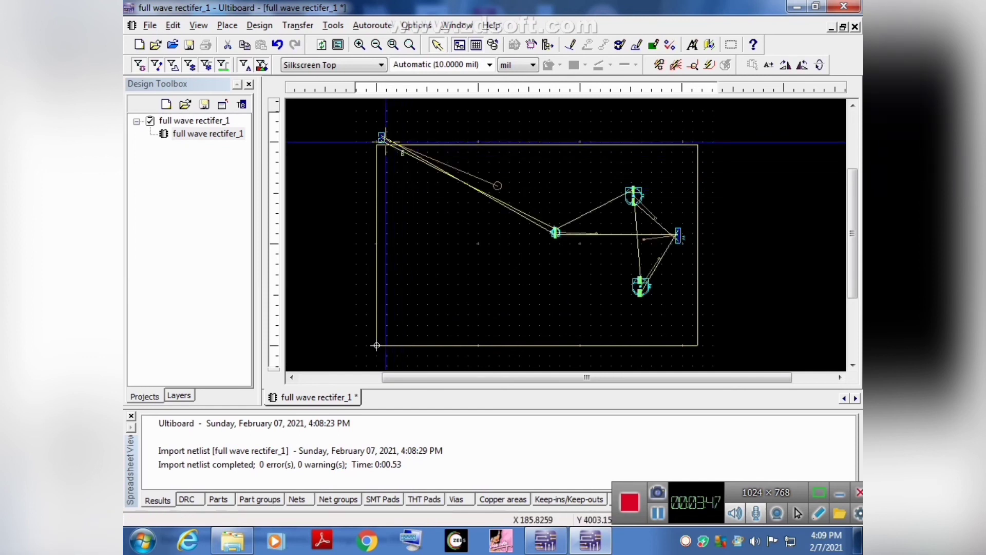
pyautogui.moveTo(386, 141); pyautogui.dragTo(451, 236)
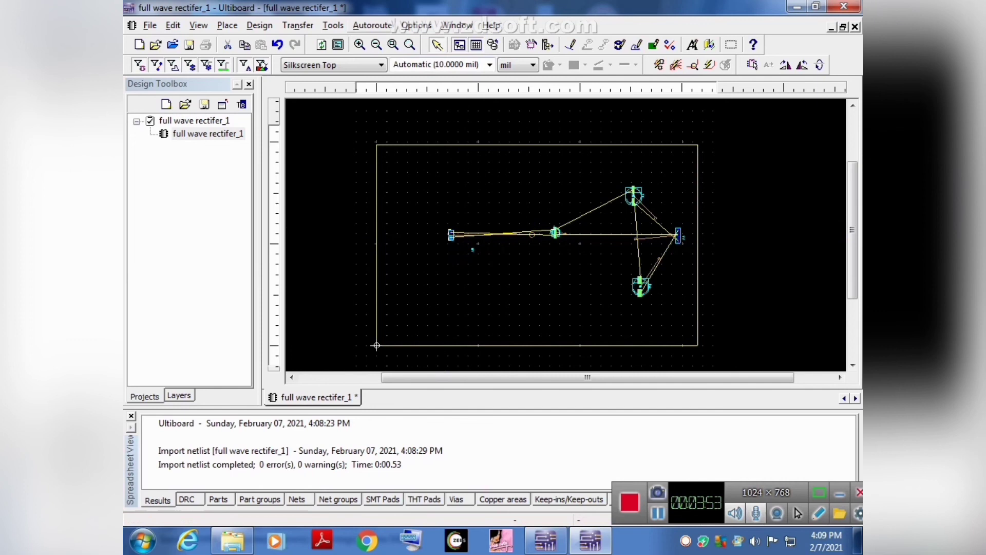
# Step: Autoroute the board's connections, then open the 3D view and rotate the board to inspect it from above
pyautogui.click(372, 26)
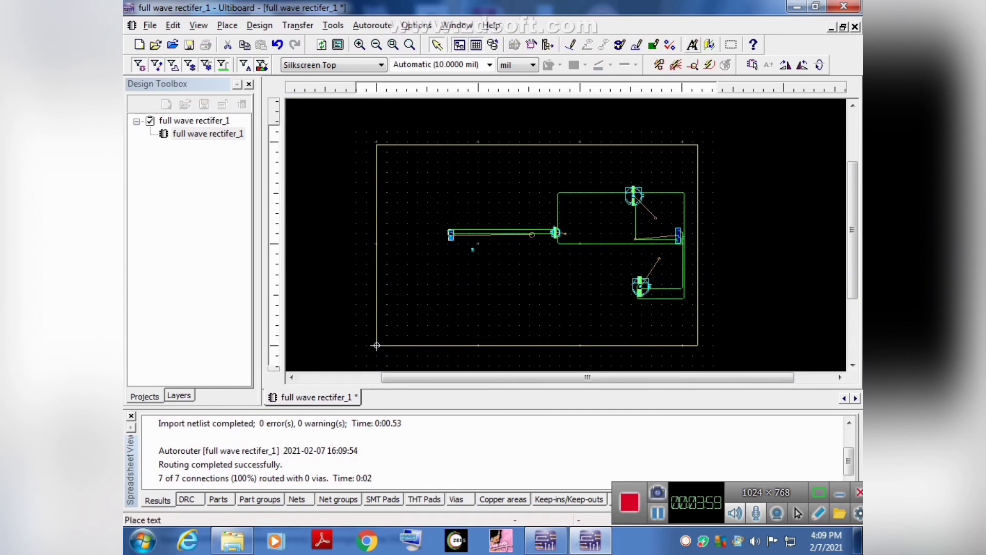
pyautogui.click(709, 45)
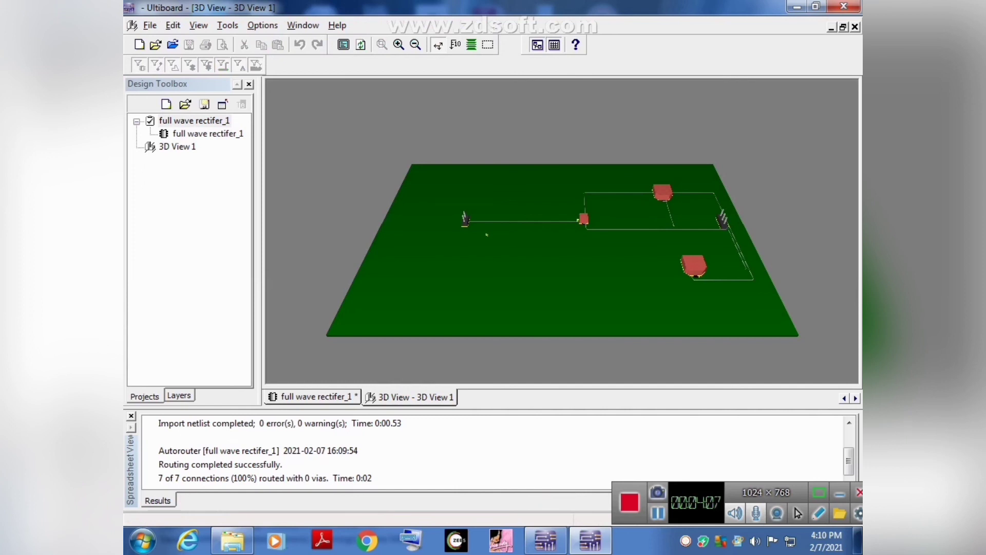
pyautogui.moveTo(555, 288); pyautogui.dragTo(577, 267)
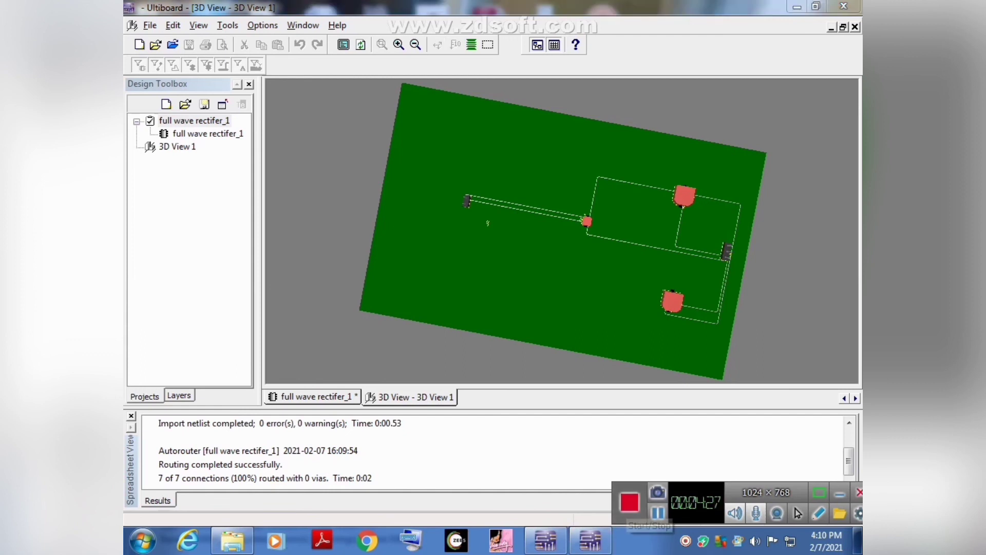
# Step: Restore the Ultiboard window to a smaller size and close it without saving the modified "full wave rectifer_1" layout
pyautogui.moveTo(564, 6); pyautogui.dragTo(437, 62)
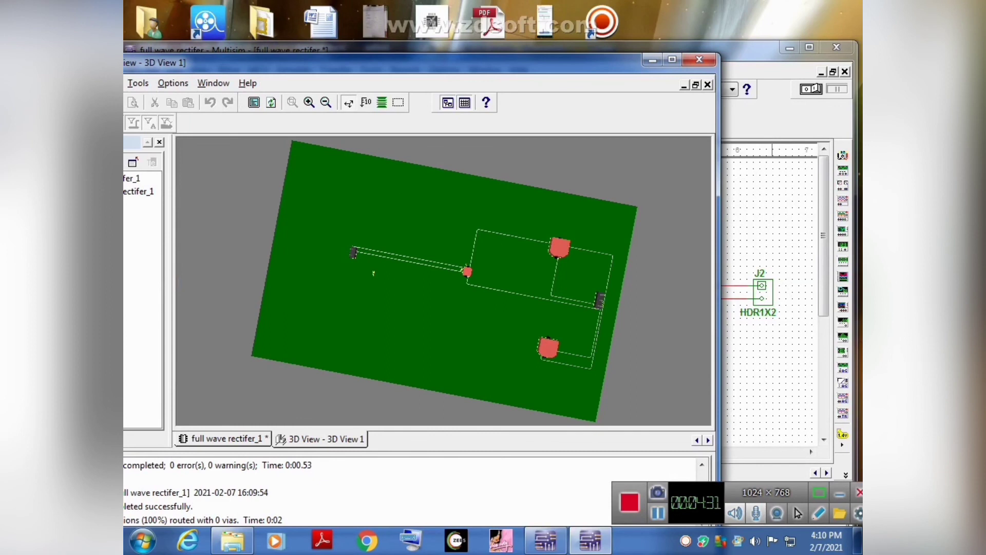
pyautogui.click(699, 59)
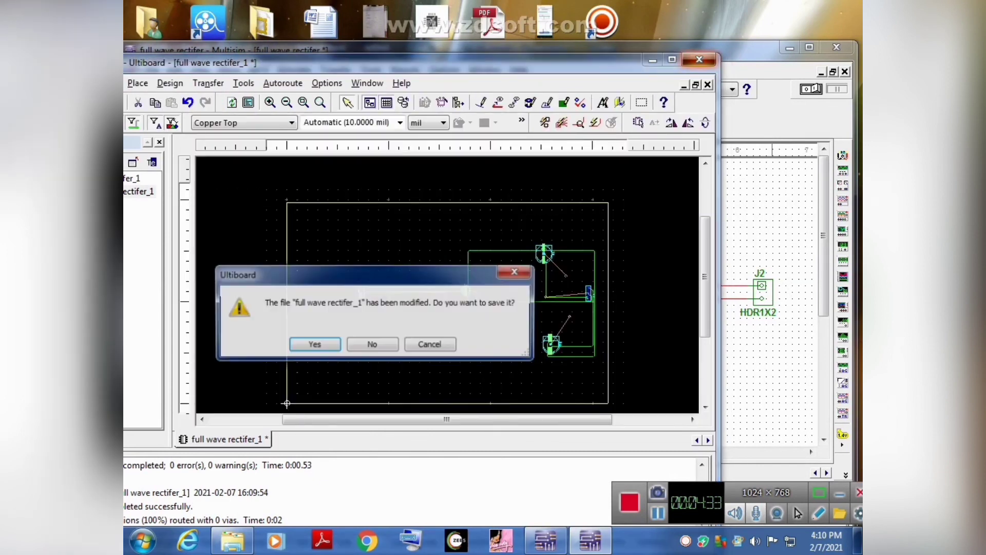
pyautogui.click(372, 345)
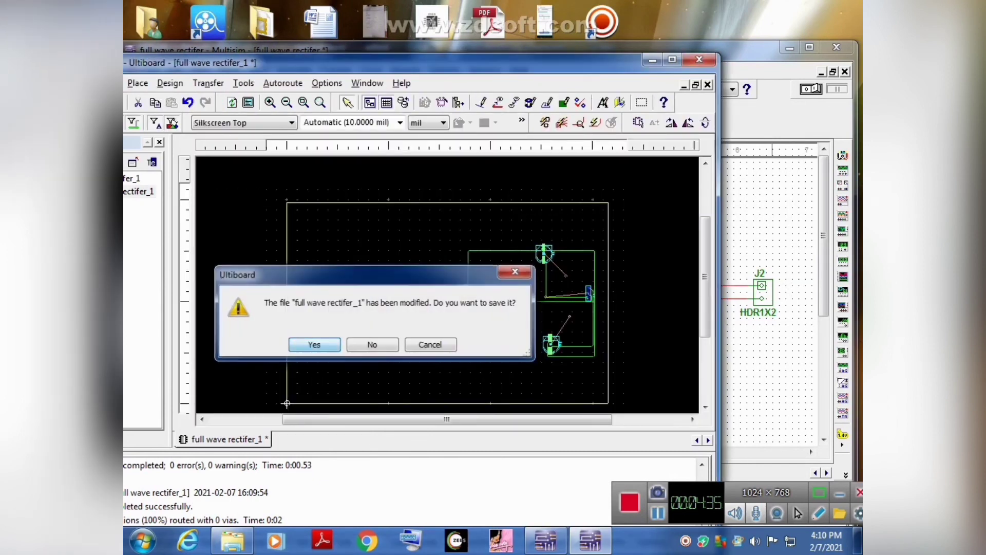